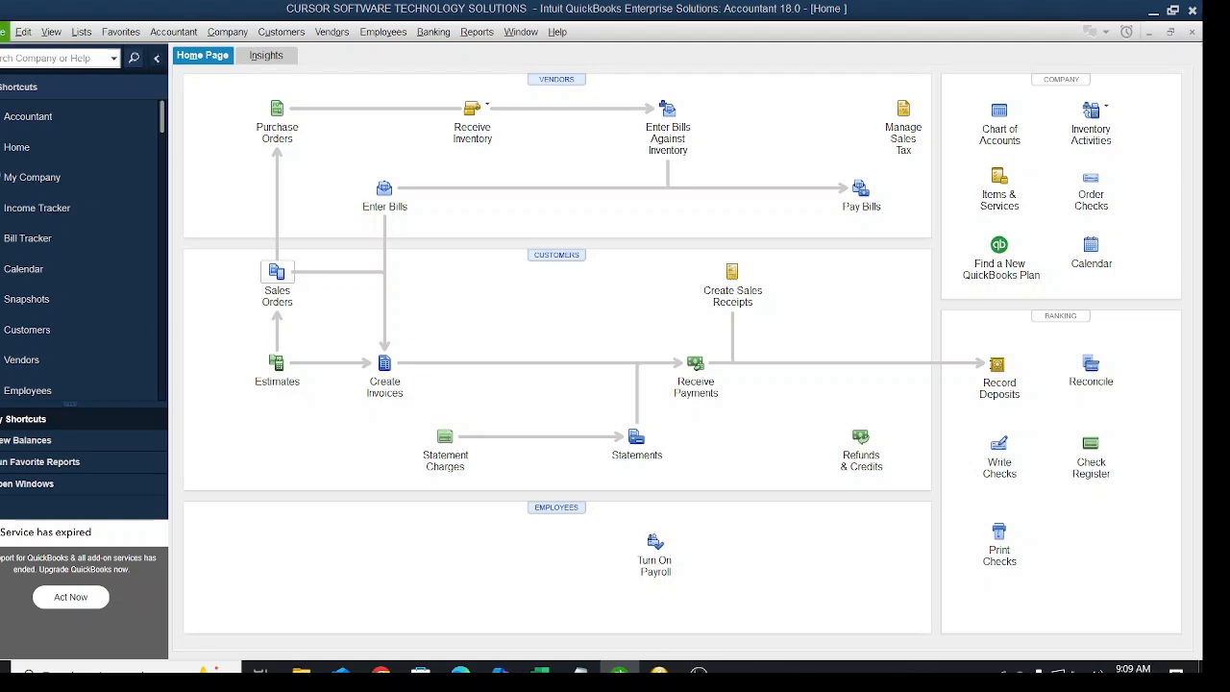
pyautogui.click(31, 38)
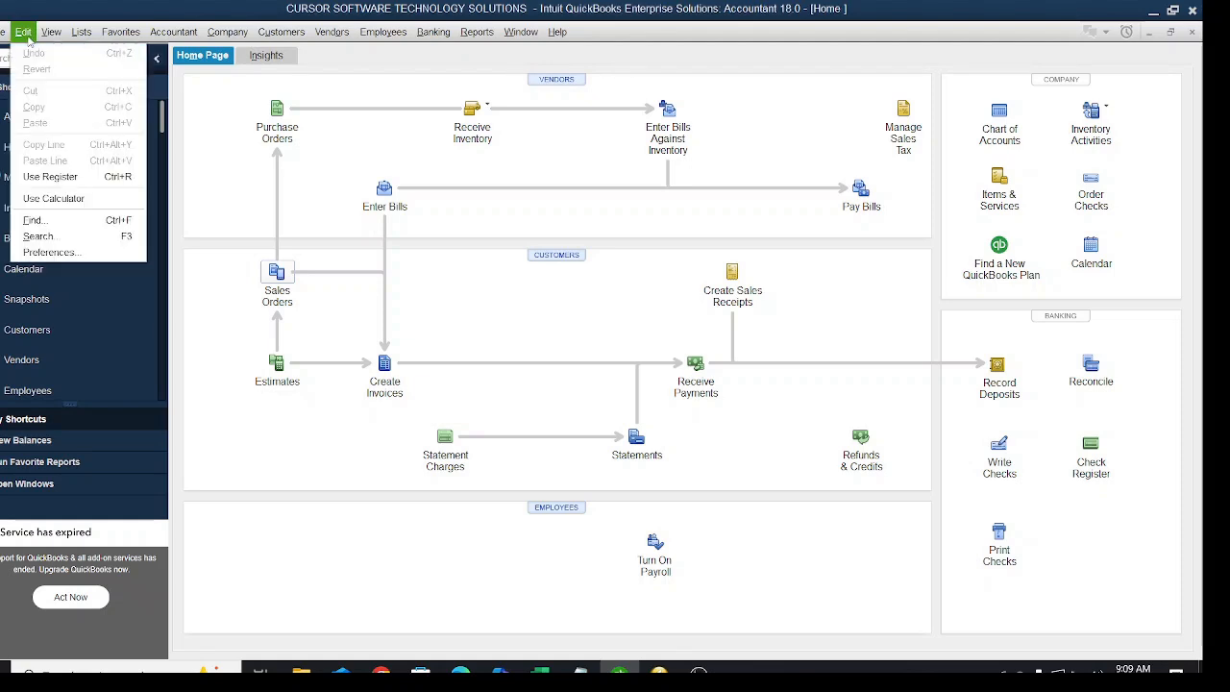
pyautogui.click(42, 254)
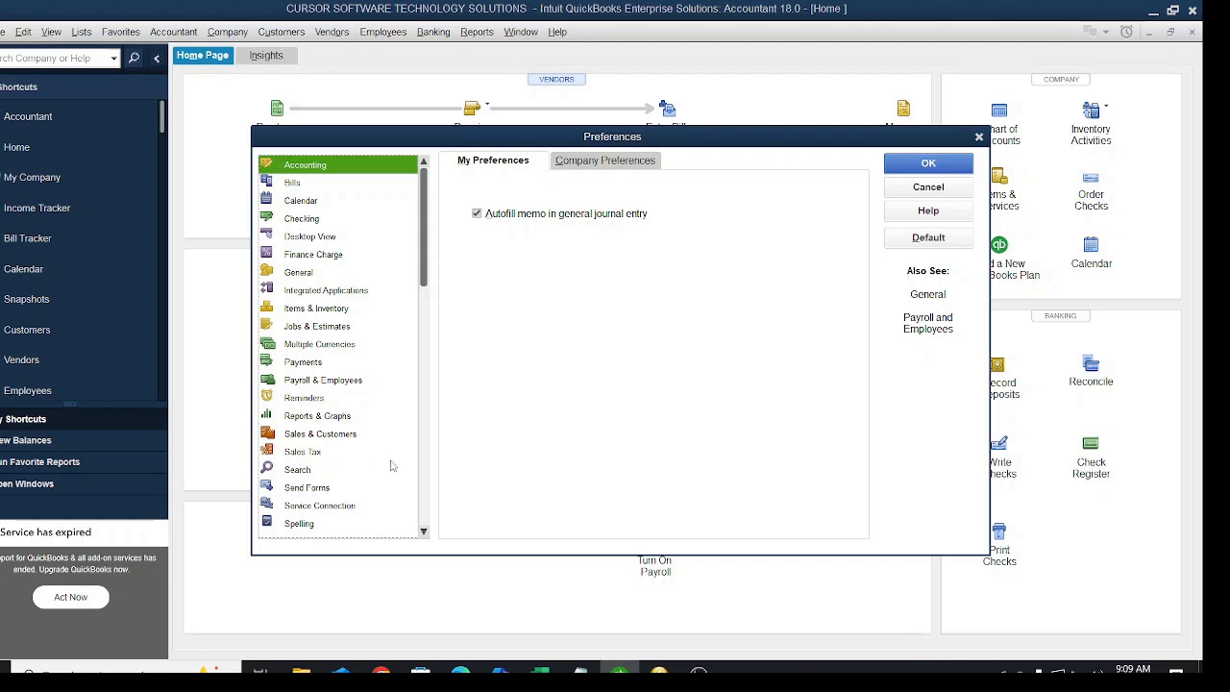
pyautogui.click(423, 531)
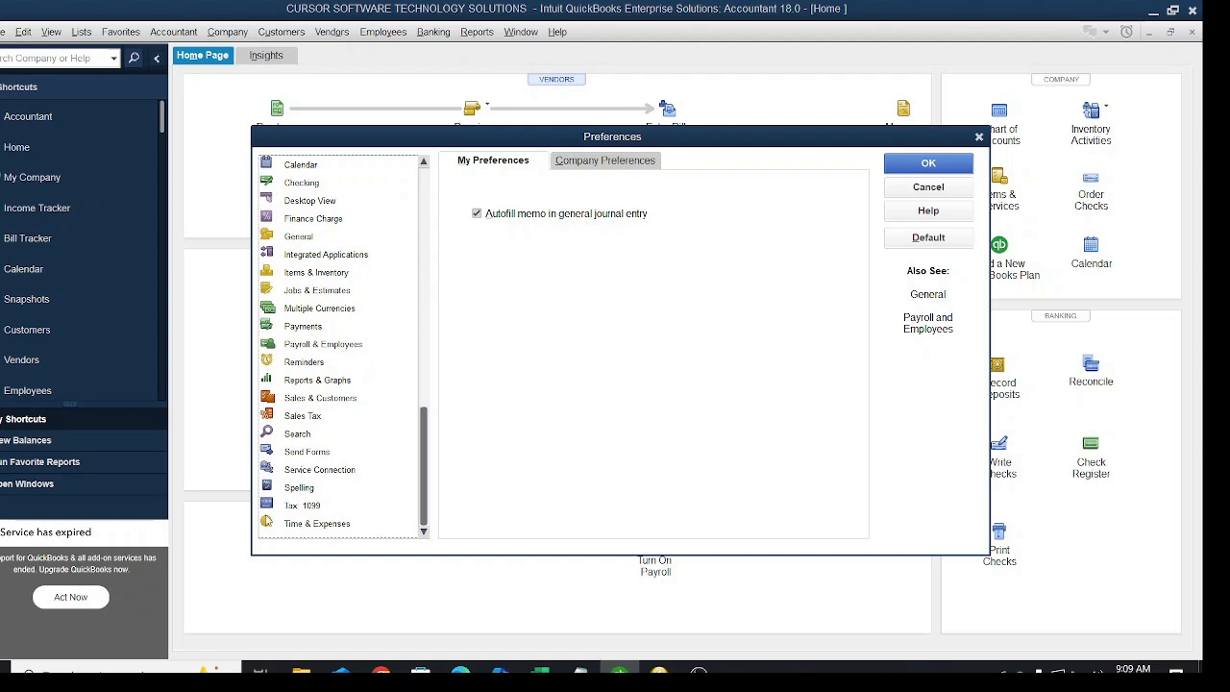
pyautogui.scroll(1, 355, 423)
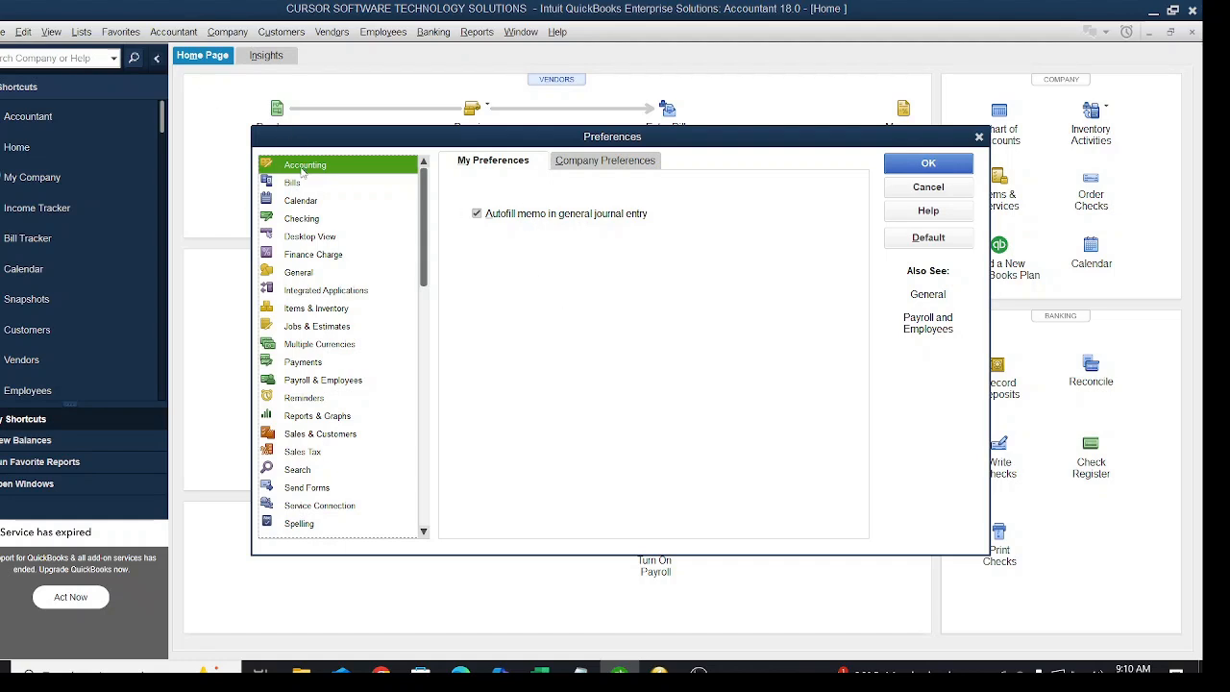
pyautogui.click(633, 164)
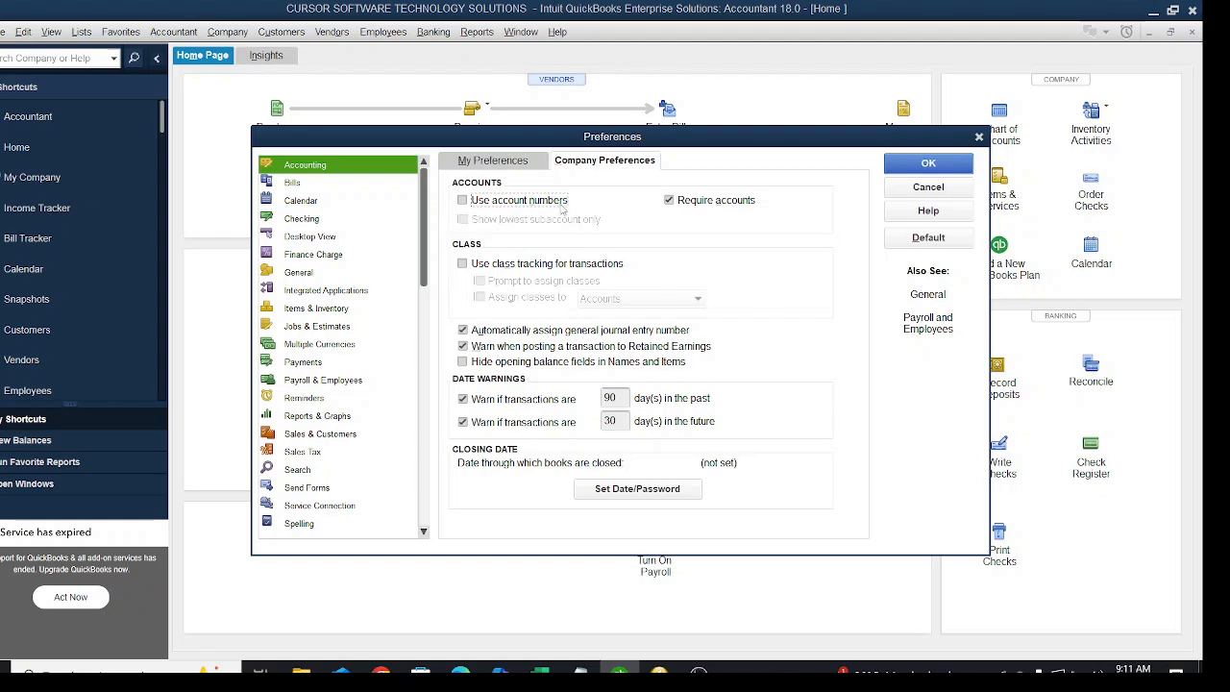
pyautogui.click(464, 201)
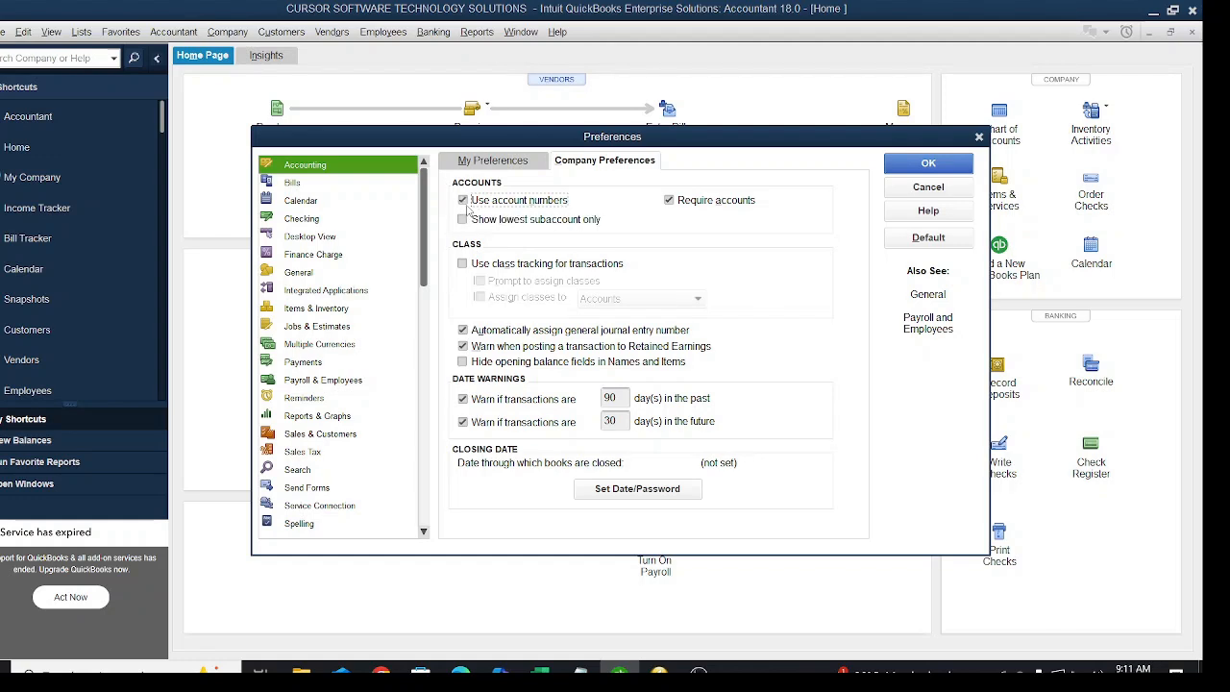
pyautogui.click(463, 201)
pyautogui.click(463, 201)
pyautogui.click(928, 187)
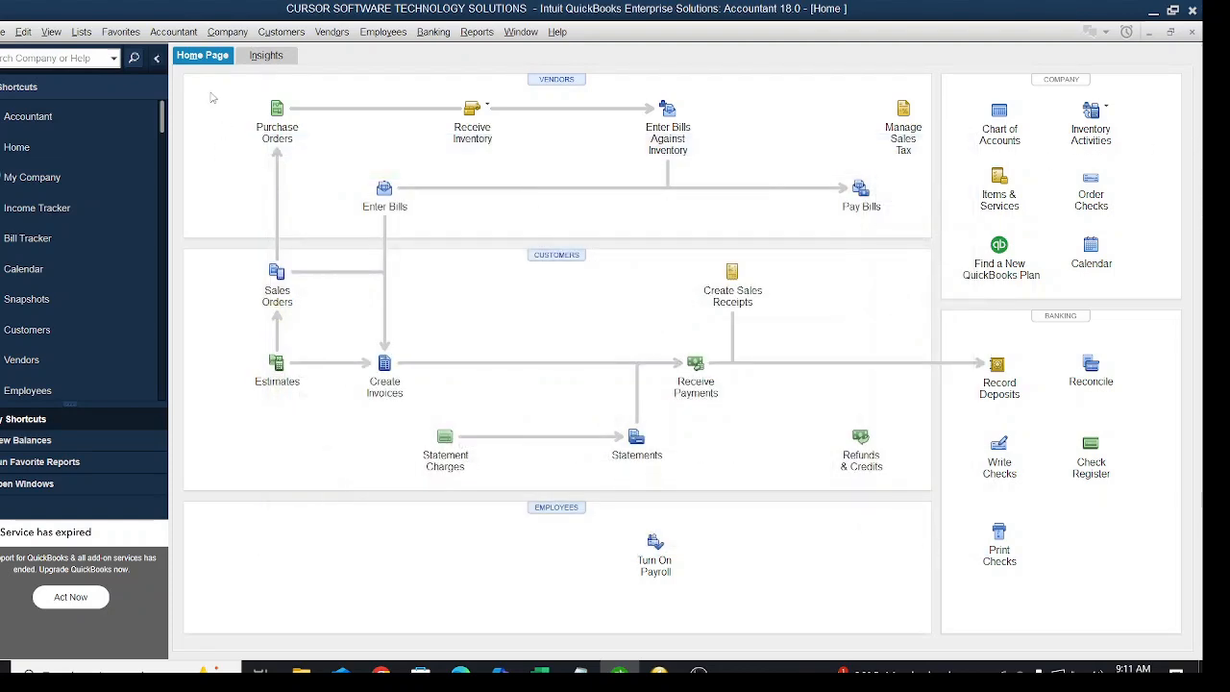
# Open the Chart of Accounts, enable Use account numbers in the company-level Accounting preferences, and save the change
pyautogui.click(86, 35)
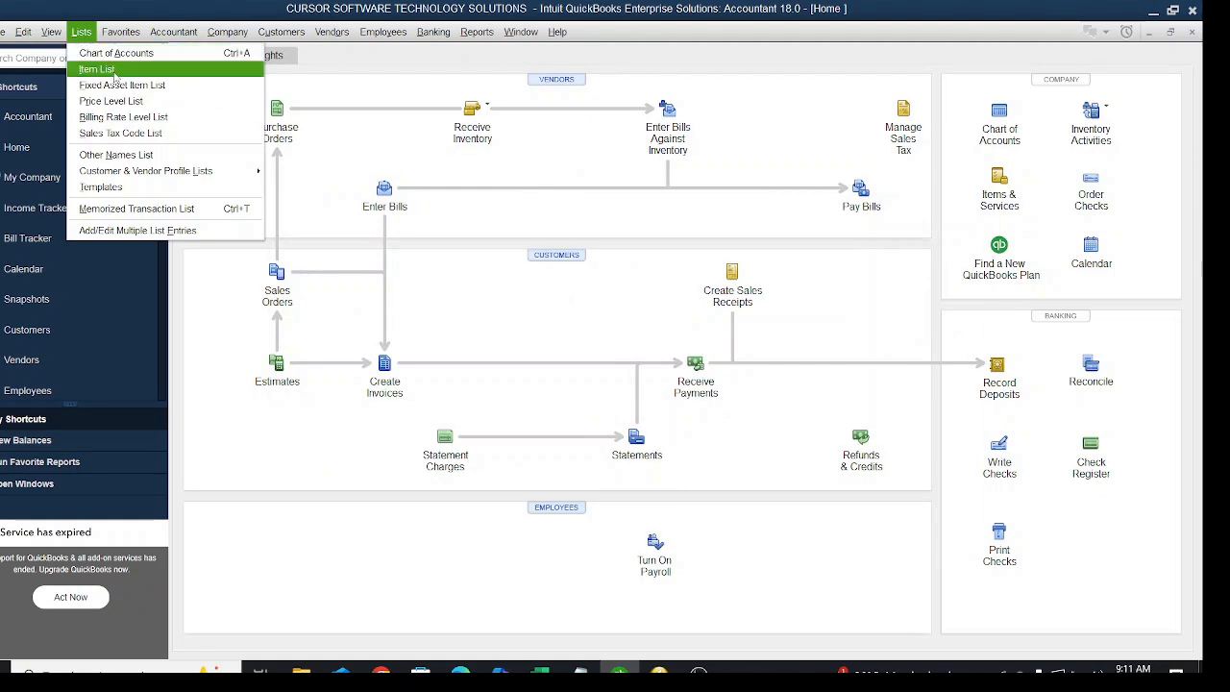
pyautogui.click(122, 54)
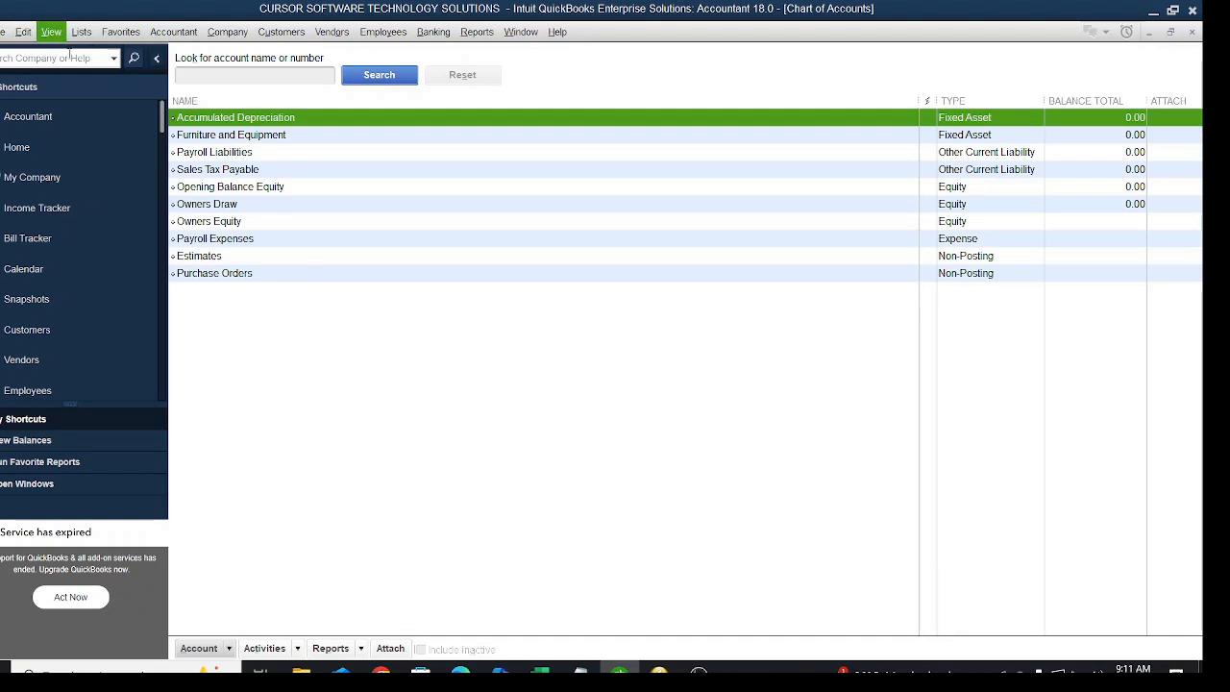
pyautogui.click(29, 35)
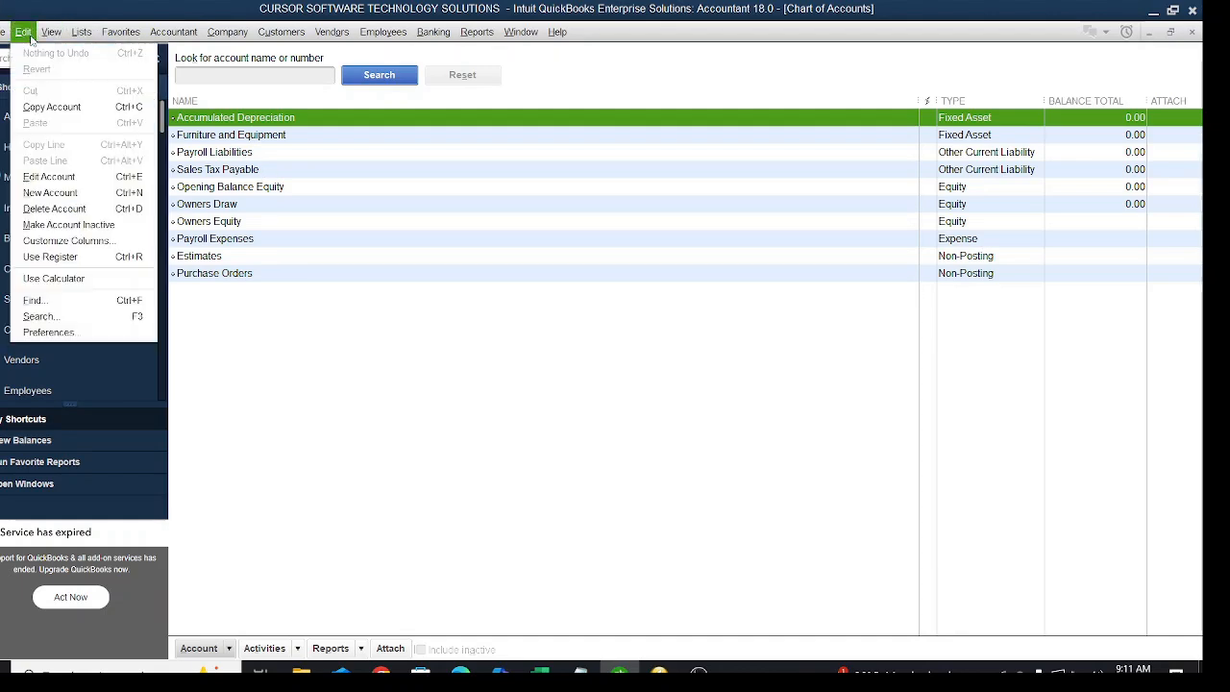
pyautogui.click(58, 333)
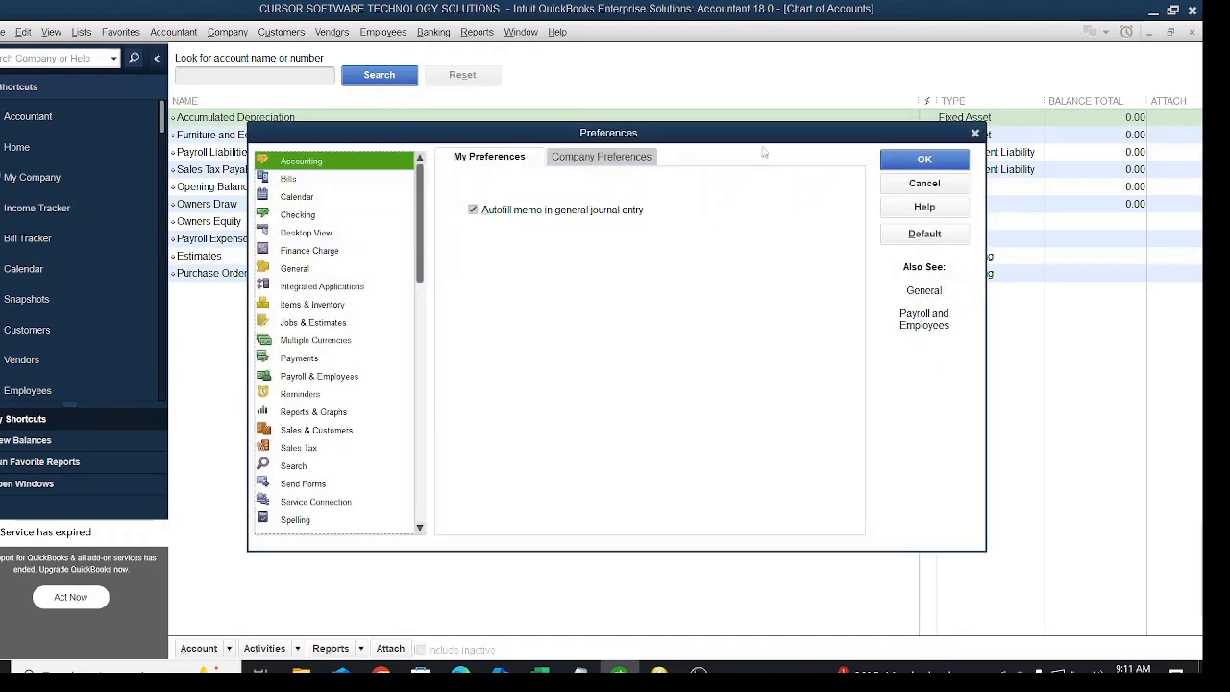
pyautogui.click(623, 158)
pyautogui.click(461, 197)
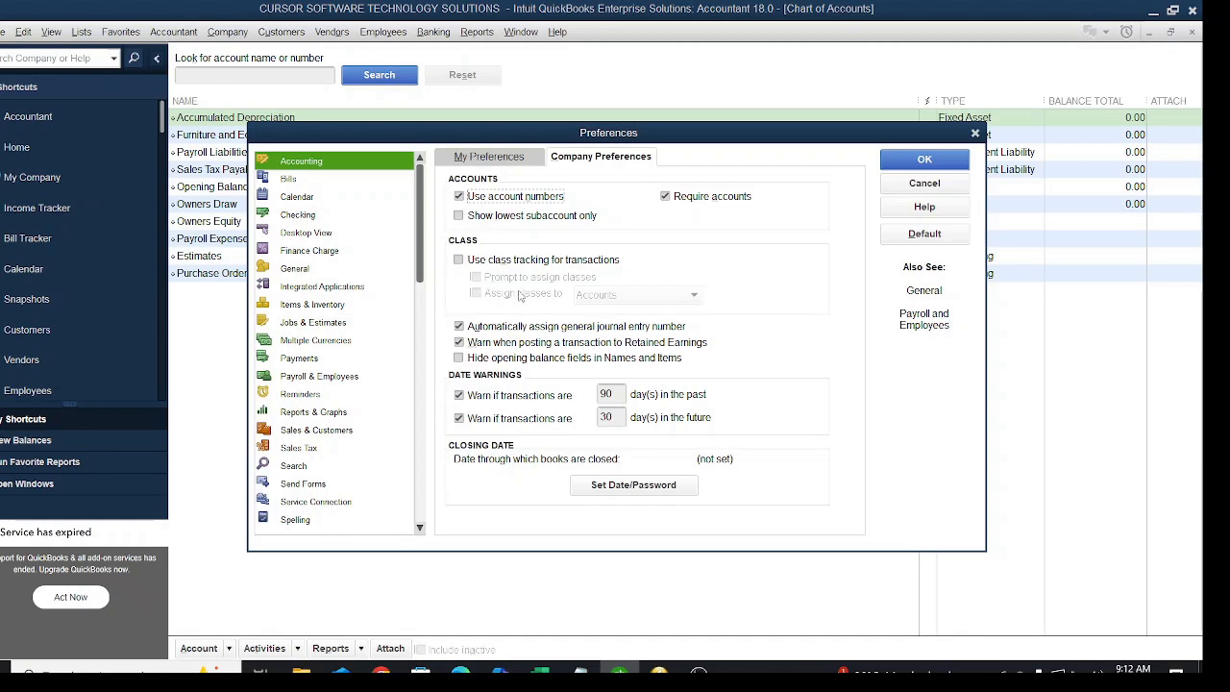
pyautogui.click(300, 358)
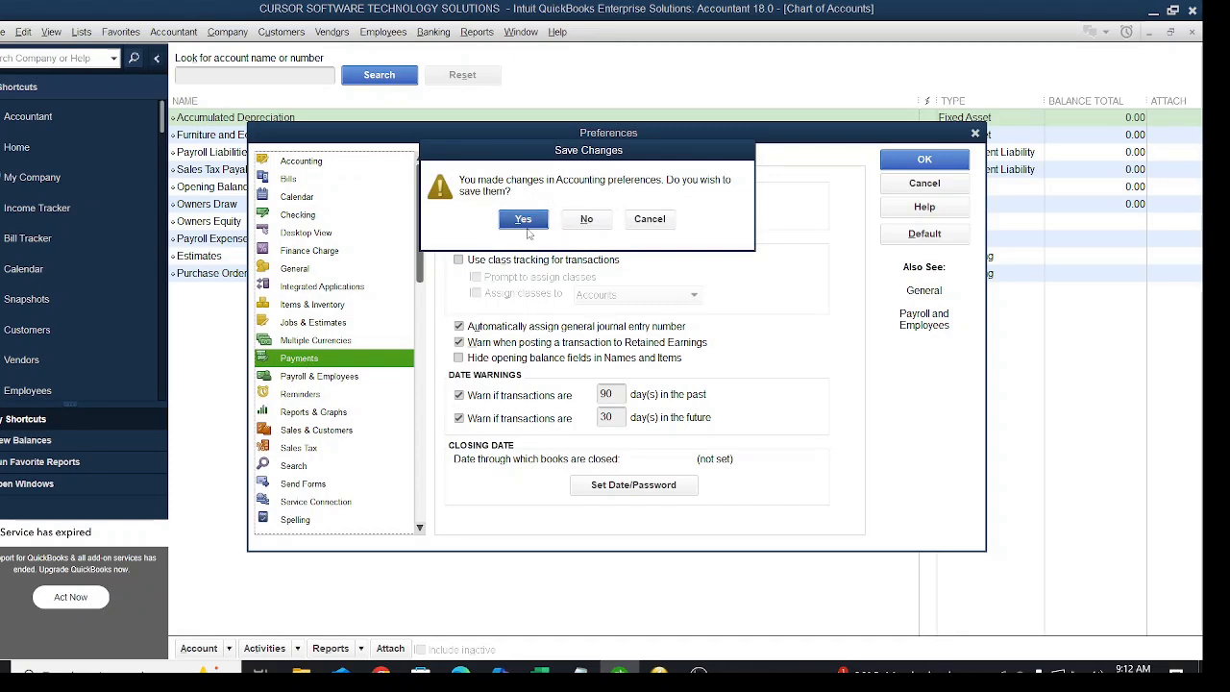
pyautogui.click(531, 220)
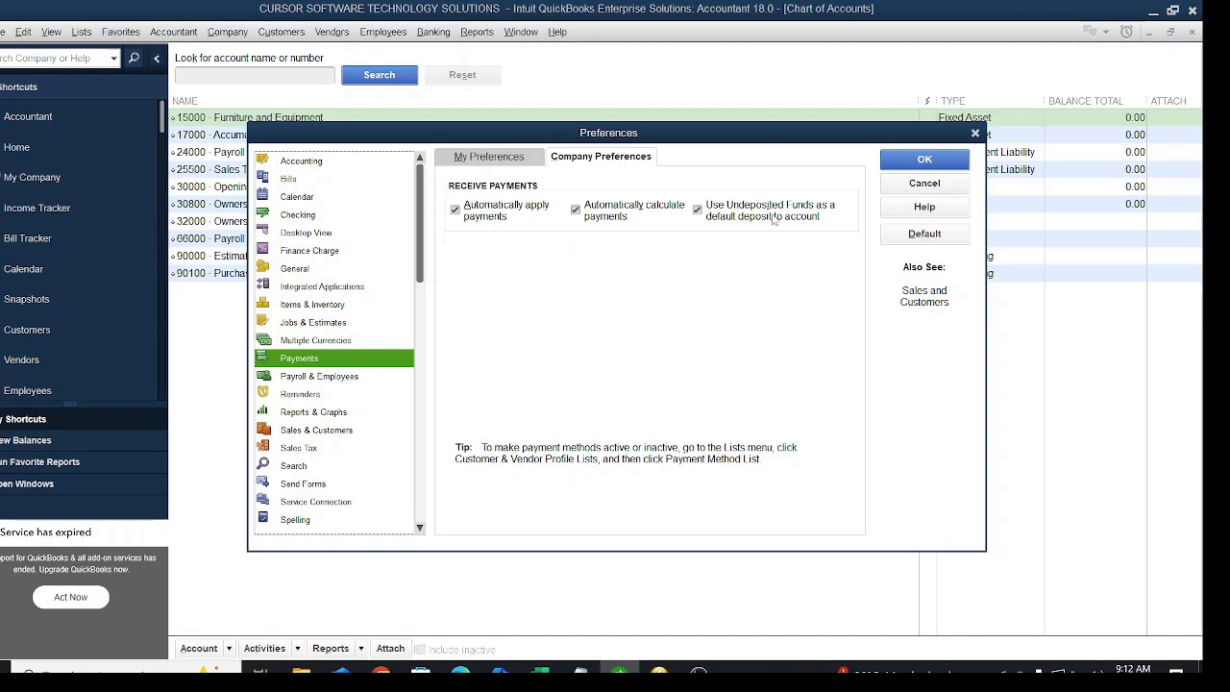
# Try to turn off Undeposited Funds as the default deposit account in the Payments preferences and discard the change
pyautogui.click(709, 218)
pyautogui.click(913, 185)
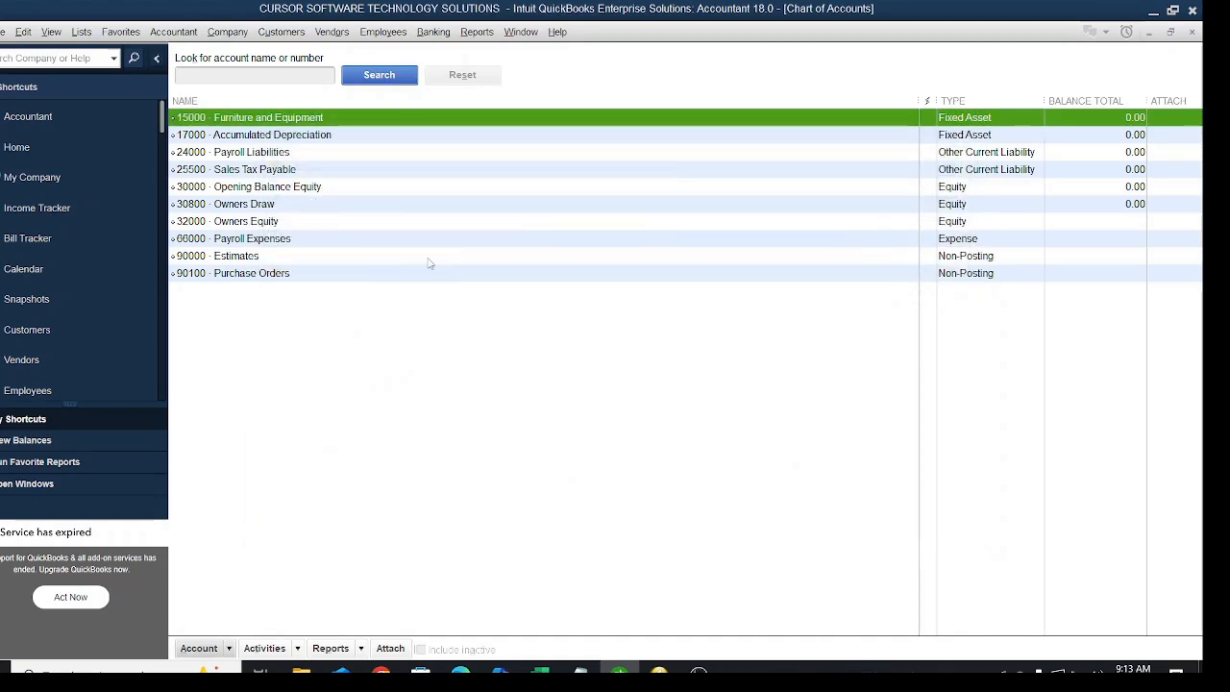
# Start a new account of type Bank from the Chart of Accounts
pyautogui.rightClick(339, 349)
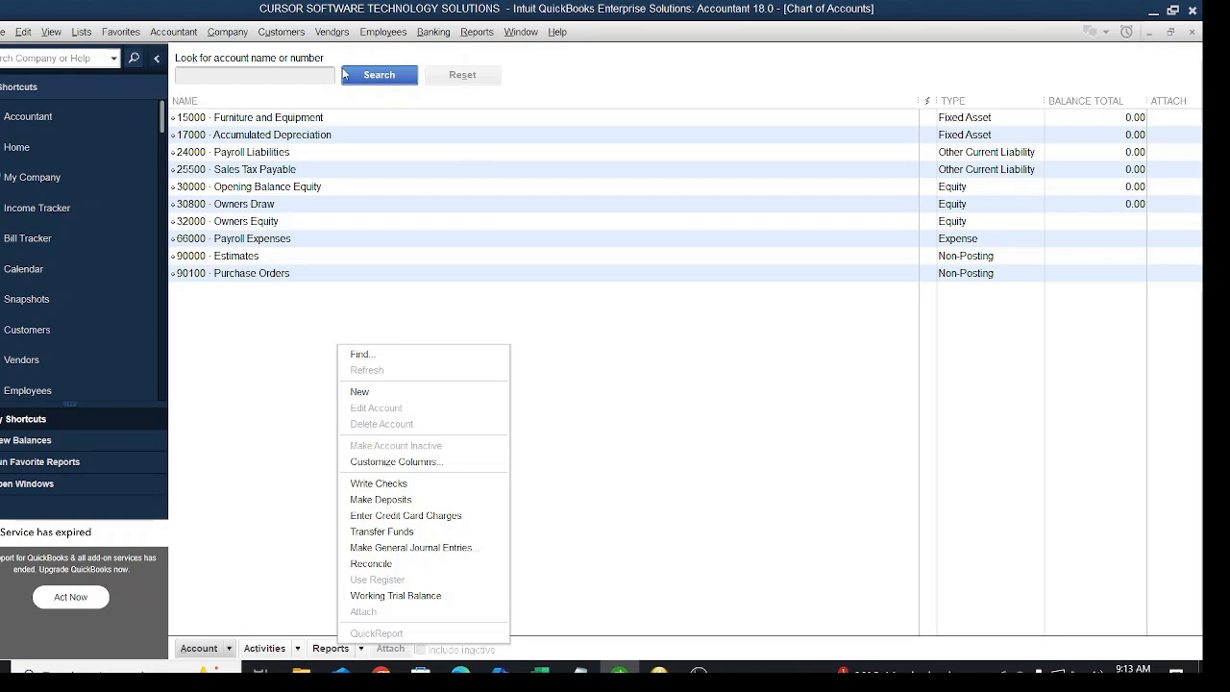
pyautogui.rightClick(464, 219)
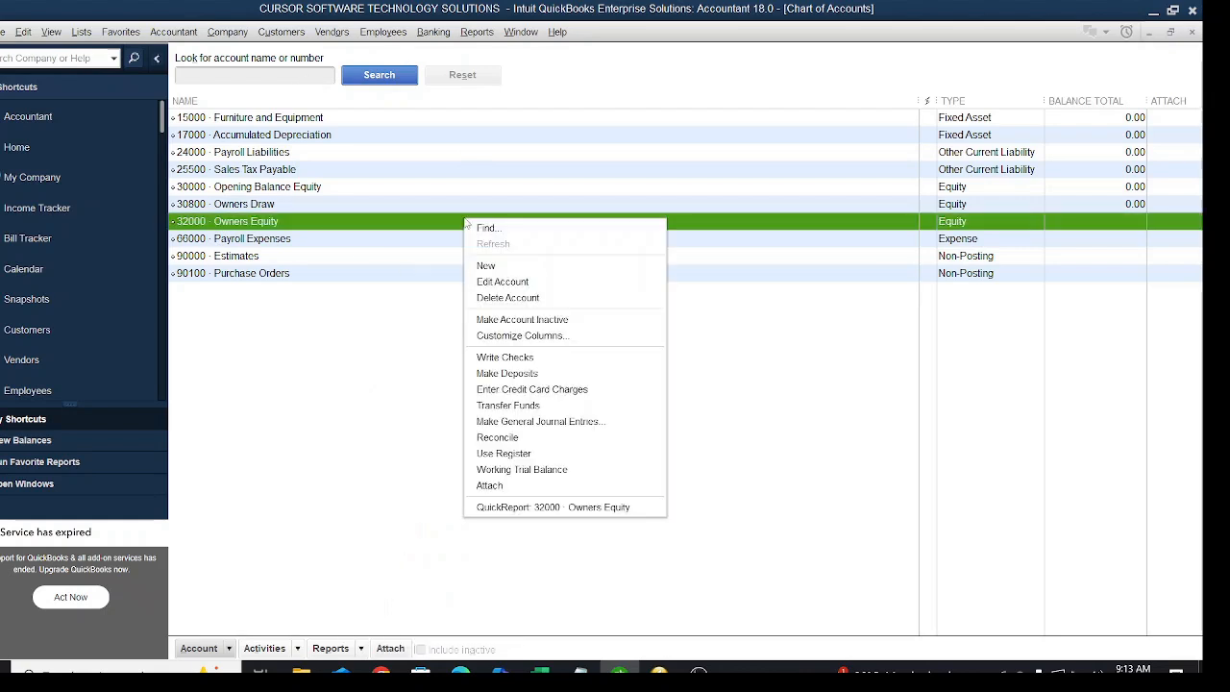
pyautogui.click(485, 267)
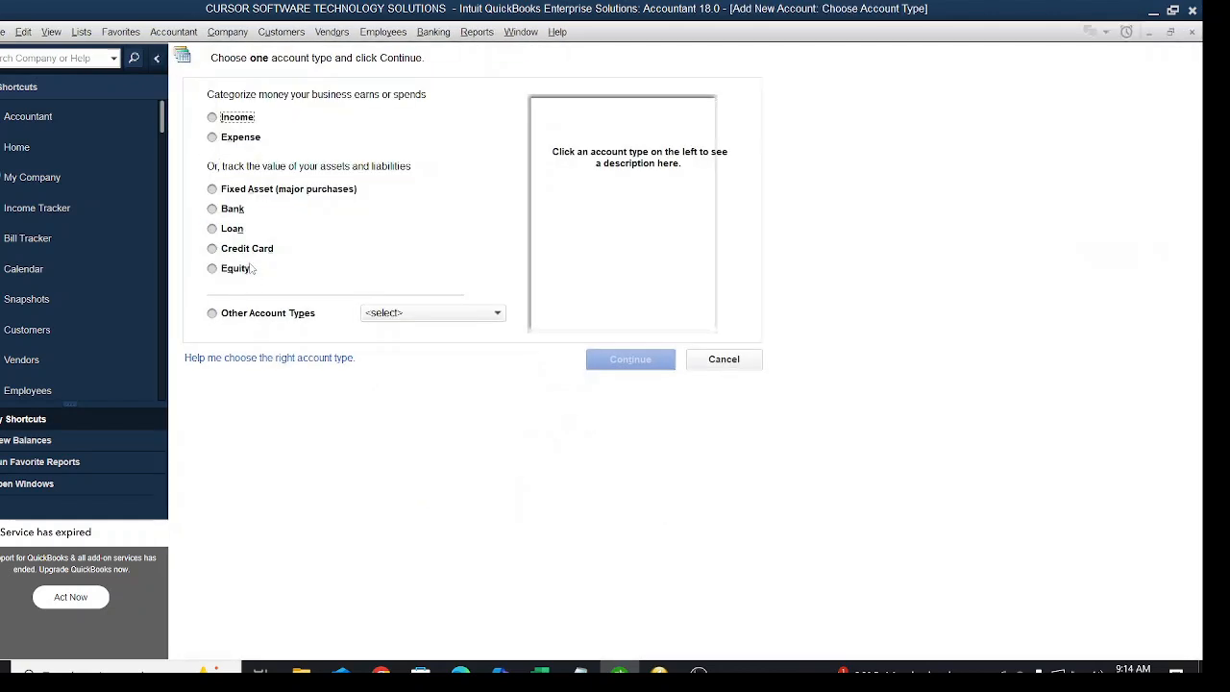
pyautogui.click(213, 209)
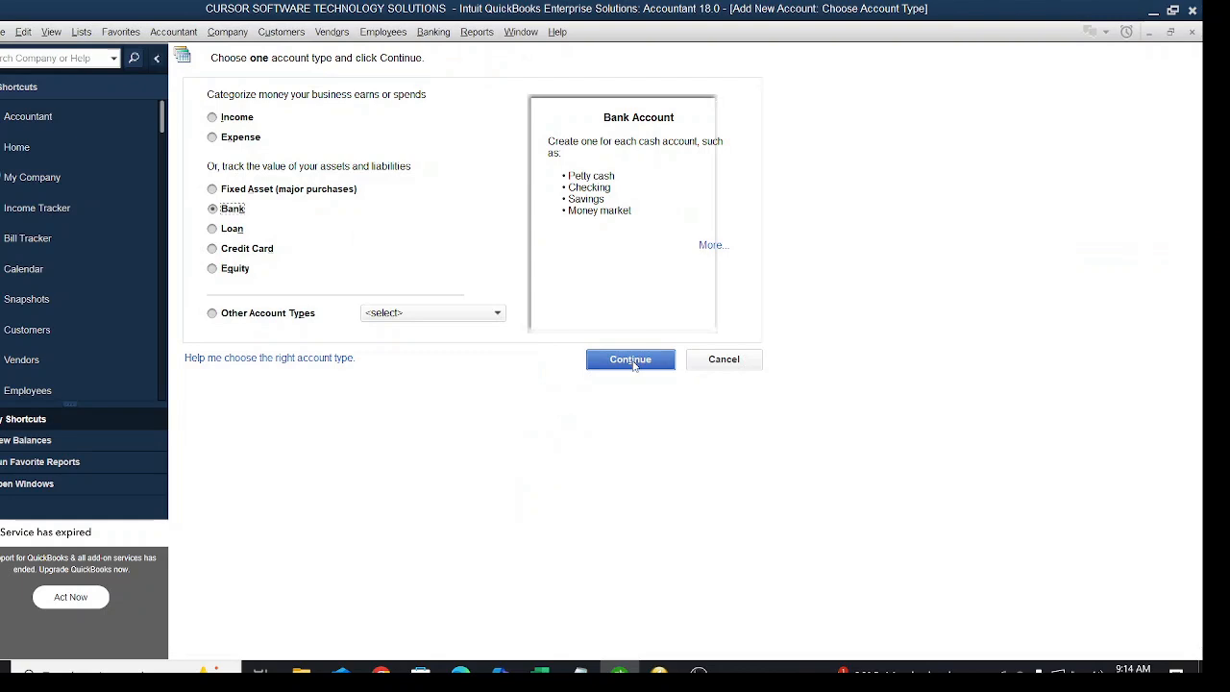
pyautogui.click(631, 362)
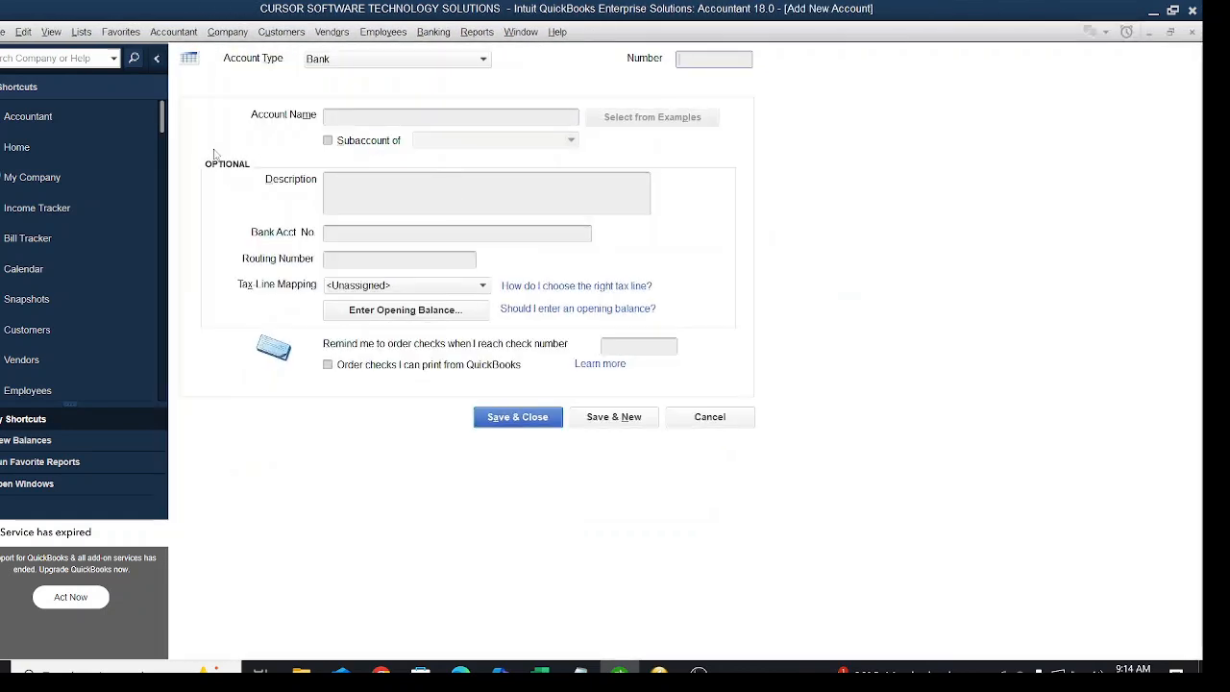
# Name the bank account Bank of Nigeria, enter its account number, save it and decline the online bank feed setup
pyautogui.click(363, 114)
pyautogui.press('BackSpace')
pyautogui.press('BackSpace')
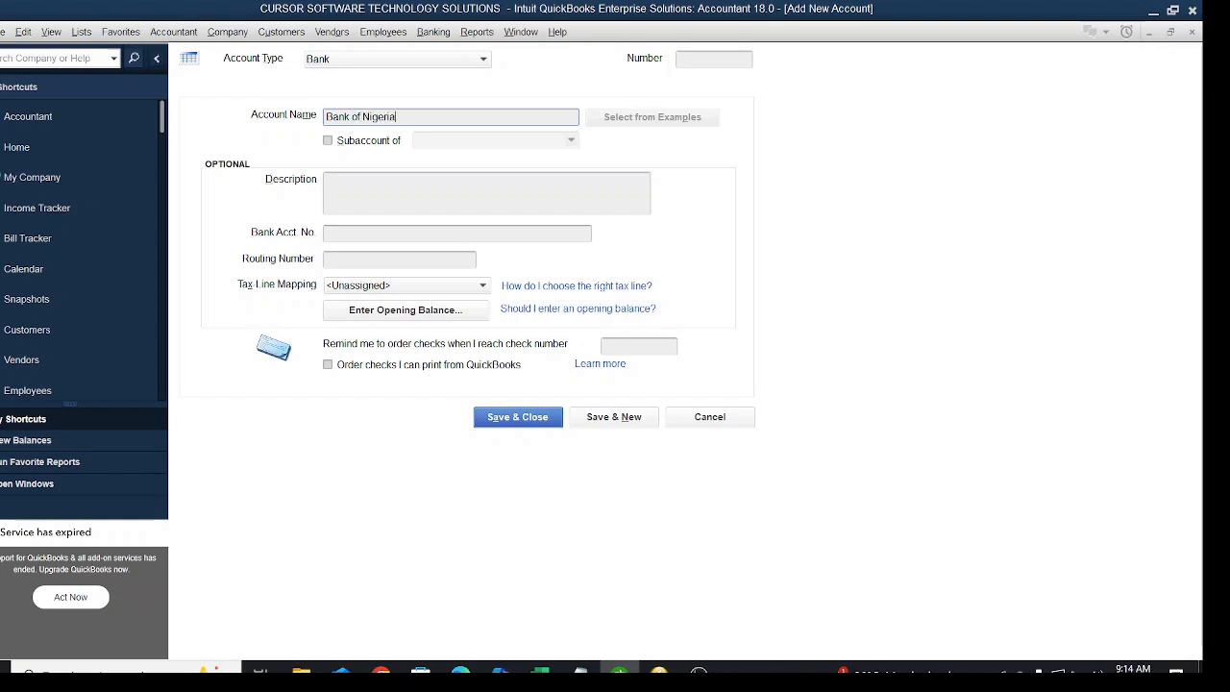
pyautogui.click(722, 59)
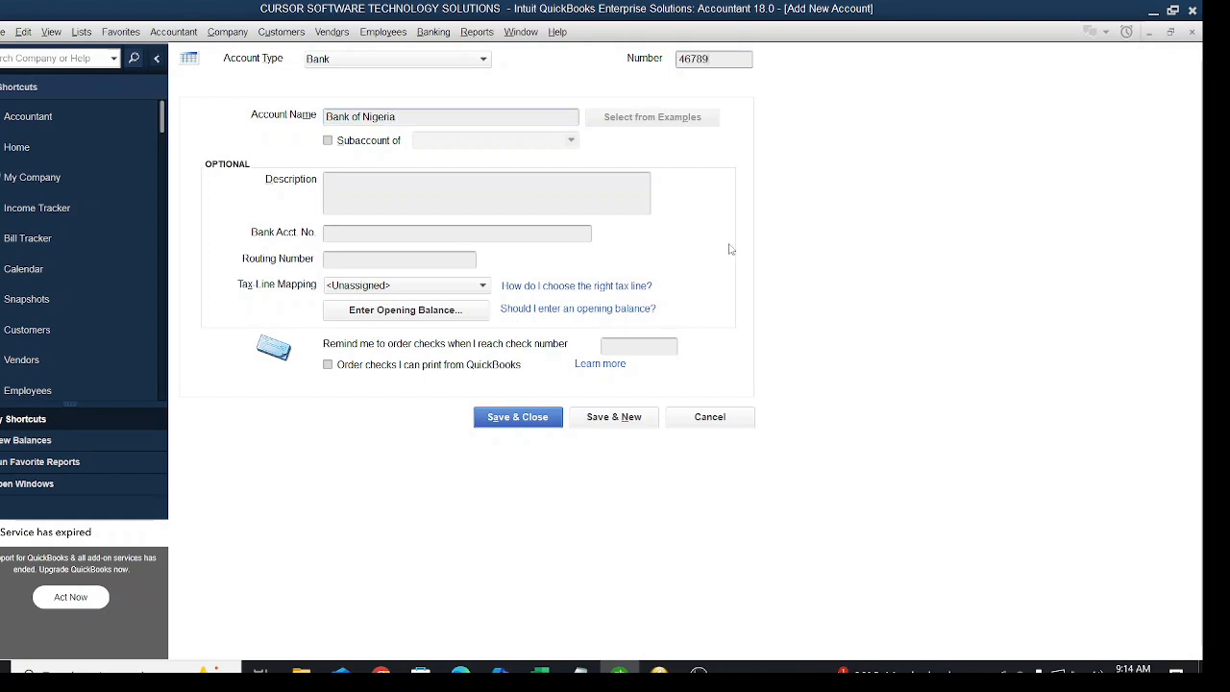
pyautogui.click(482, 428)
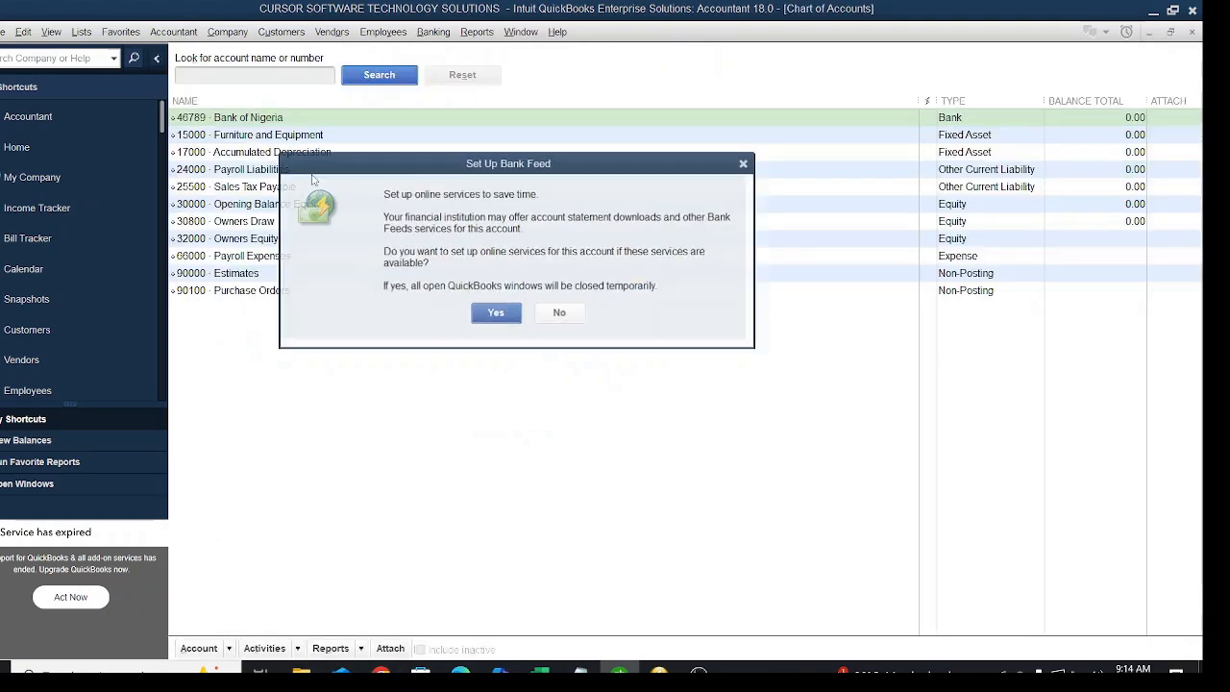
pyautogui.click(558, 311)
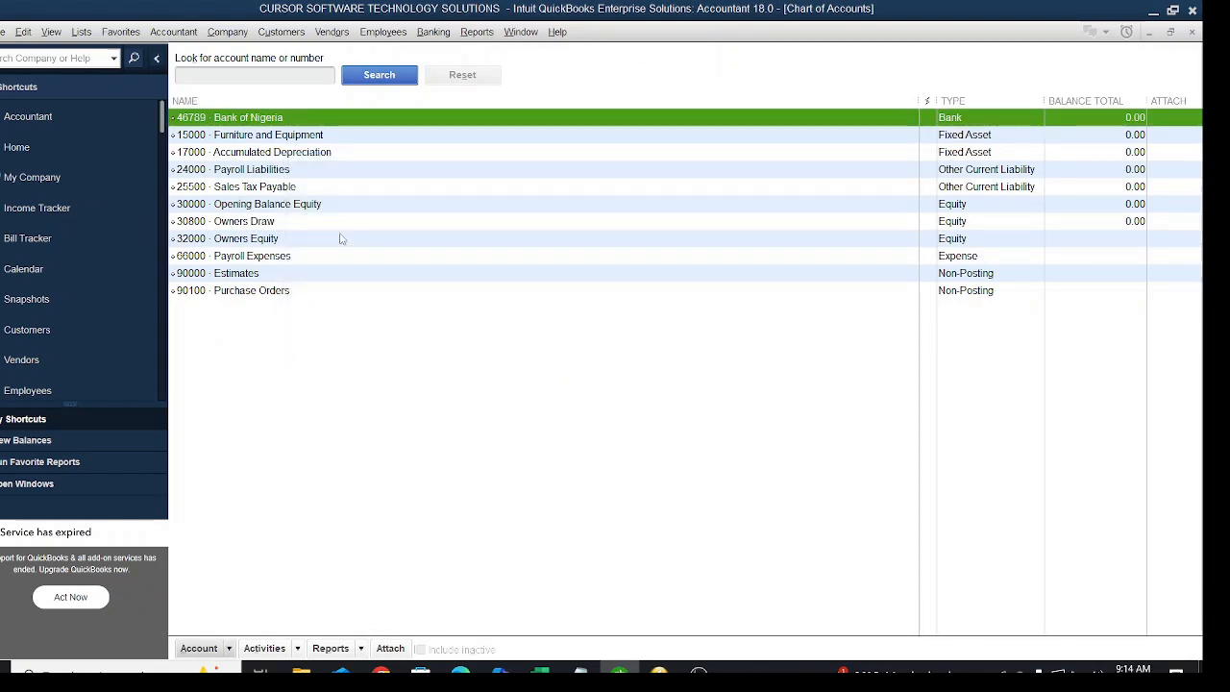
# Open the Customer Center, view the Receive Payments form, and close the form
pyautogui.click(306, 36)
pyautogui.click(306, 77)
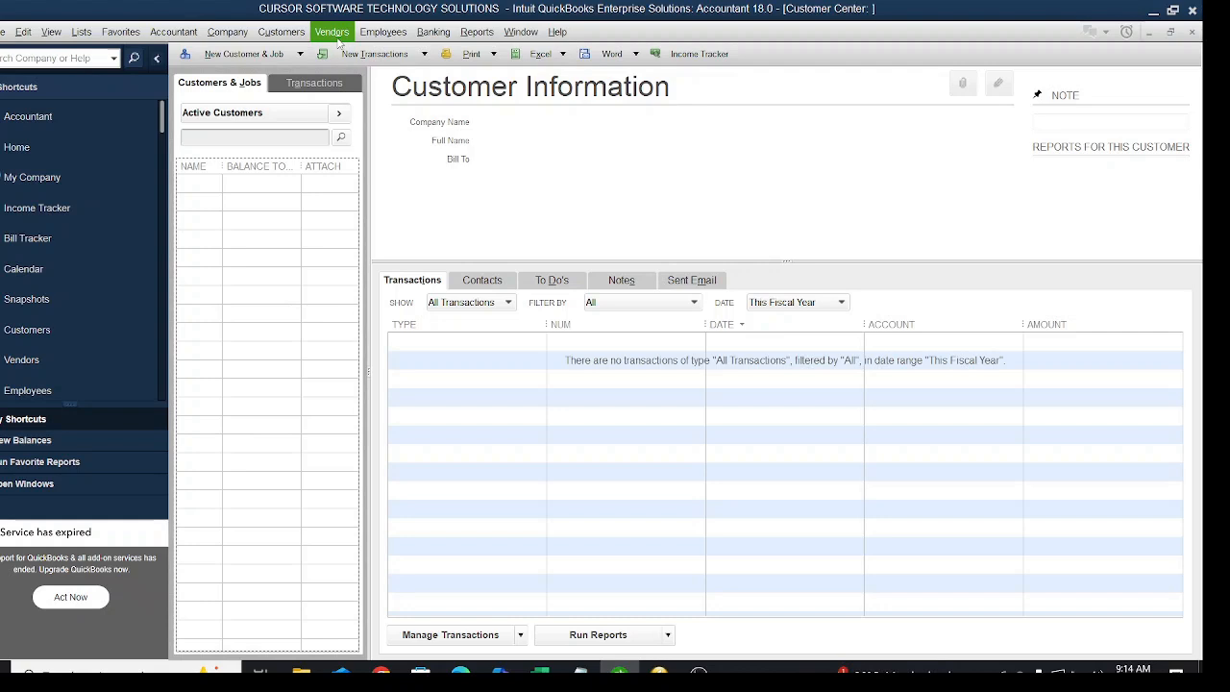
pyautogui.click(284, 33)
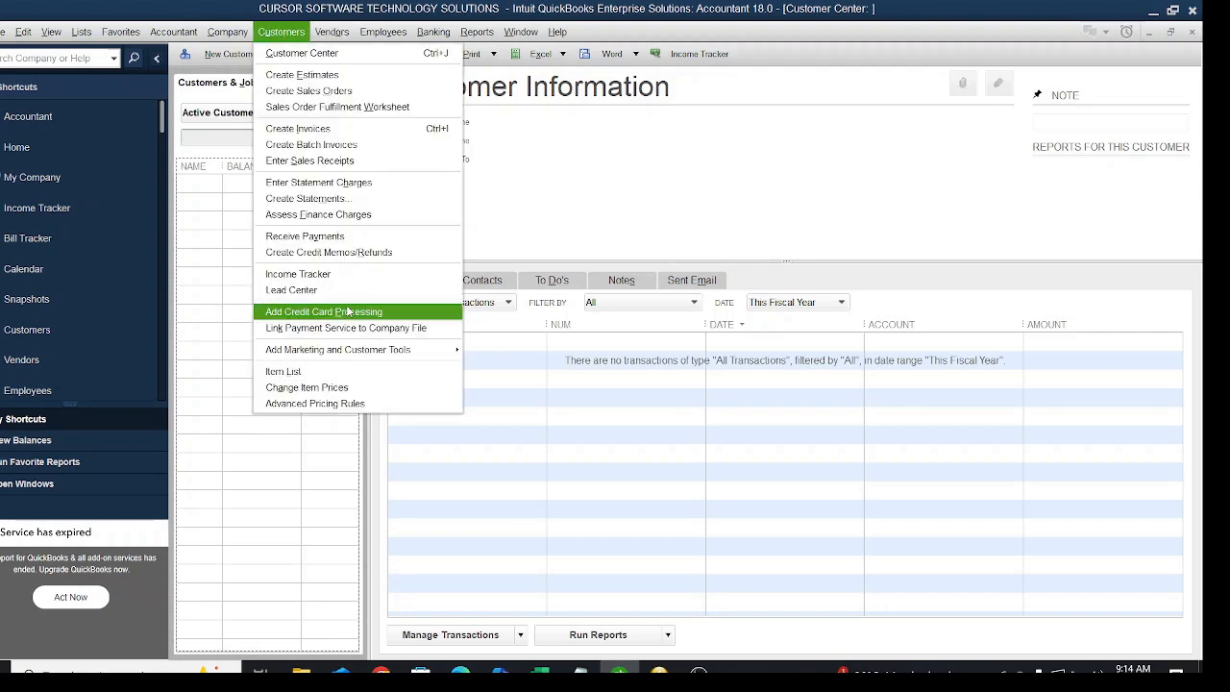
pyautogui.click(338, 236)
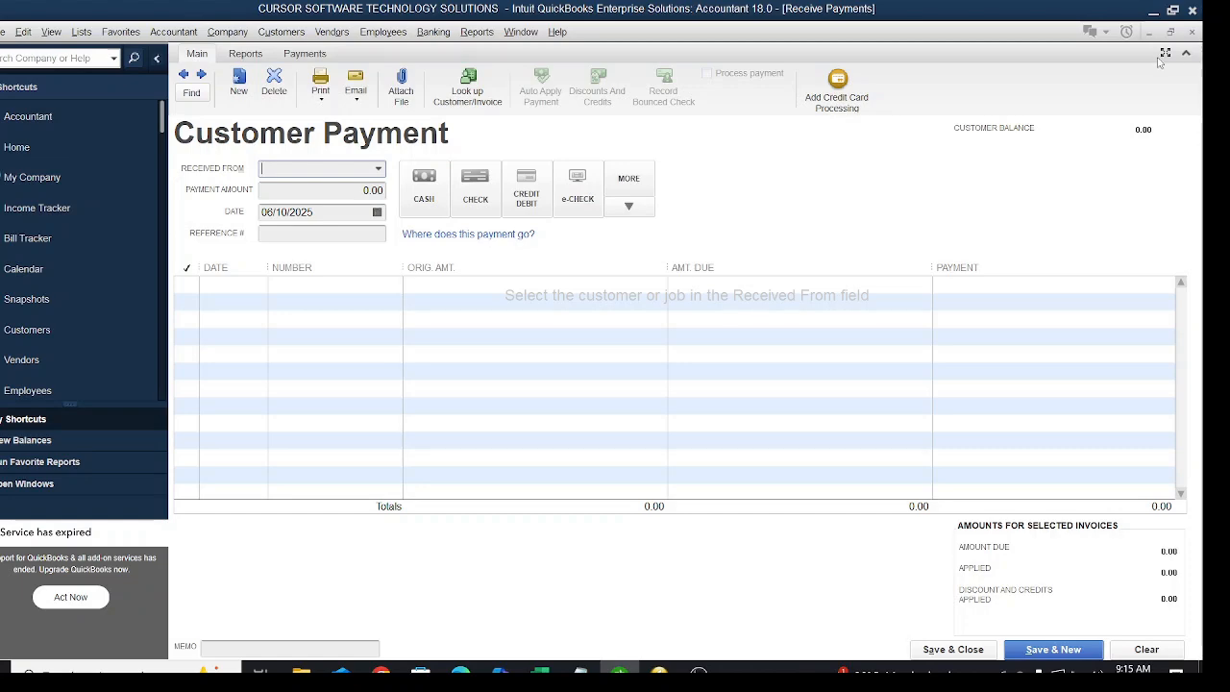
pyautogui.click(1192, 33)
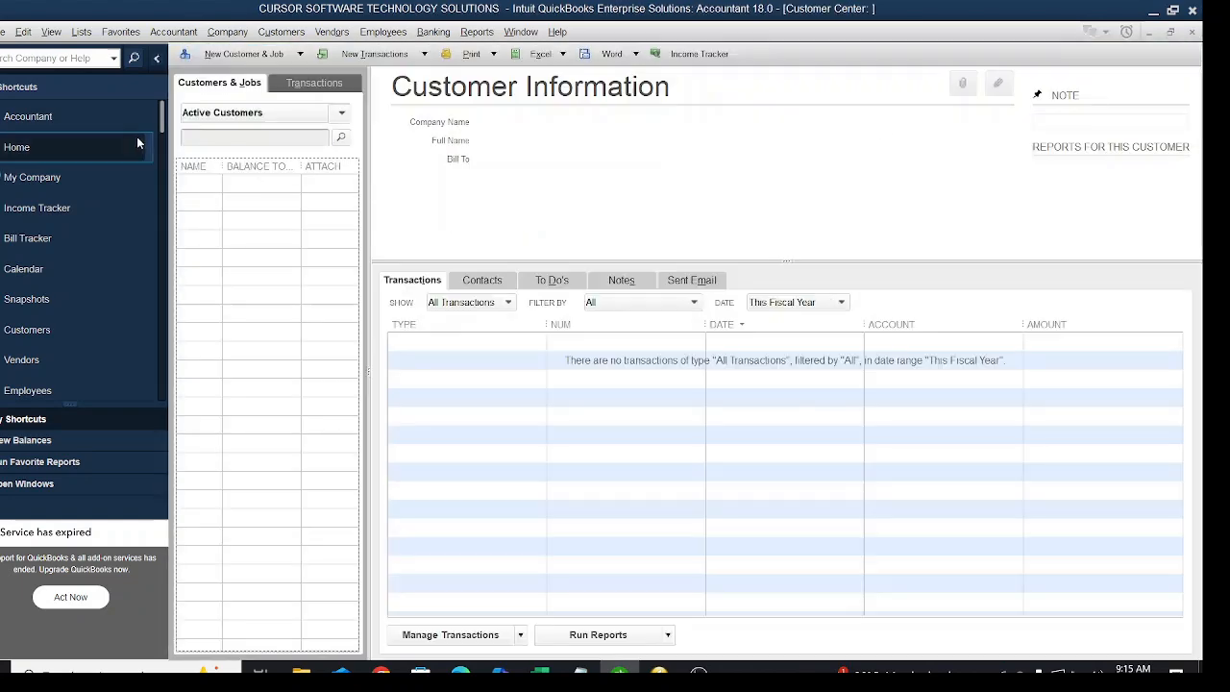
# Turn off Use Undeposited Funds as a default deposit to account in the company-level Payments preferences and save the change
pyautogui.click(18, 38)
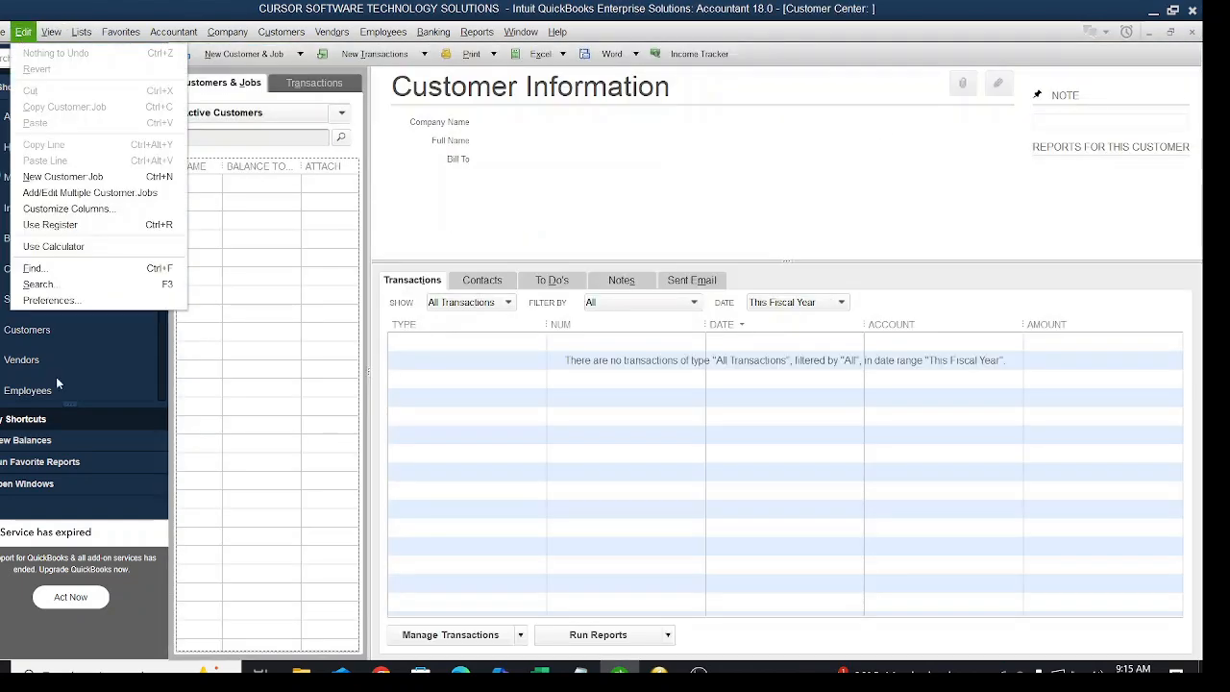
pyautogui.click(43, 299)
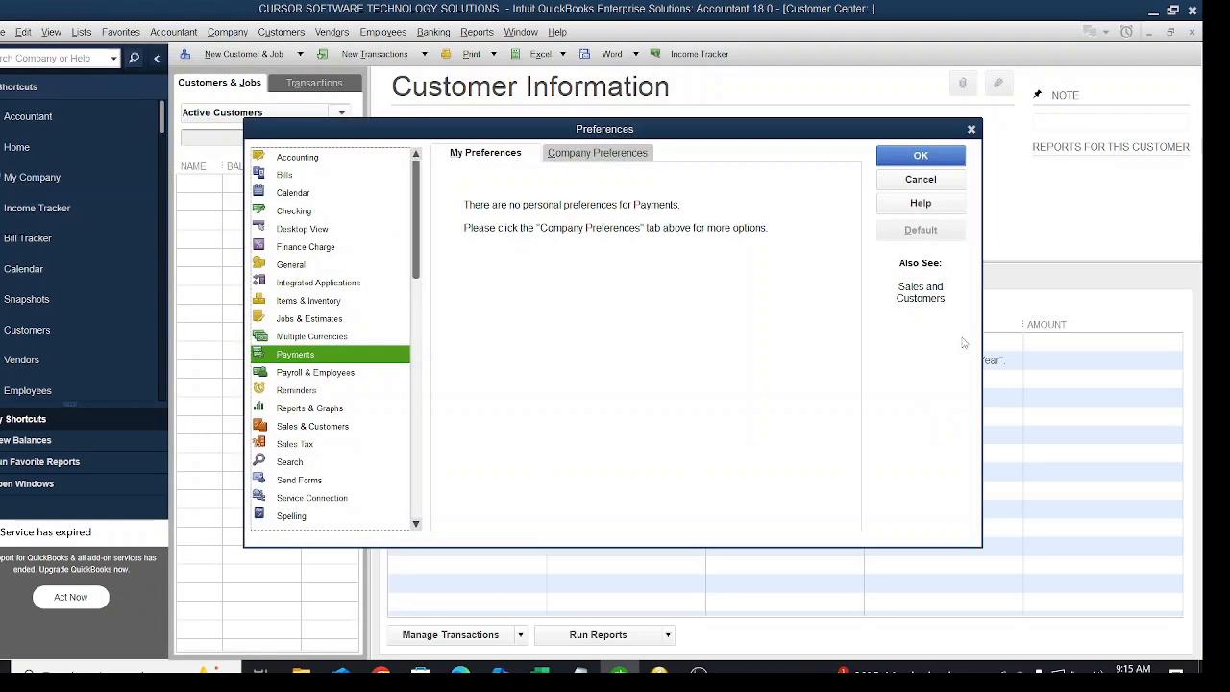
pyautogui.click(592, 156)
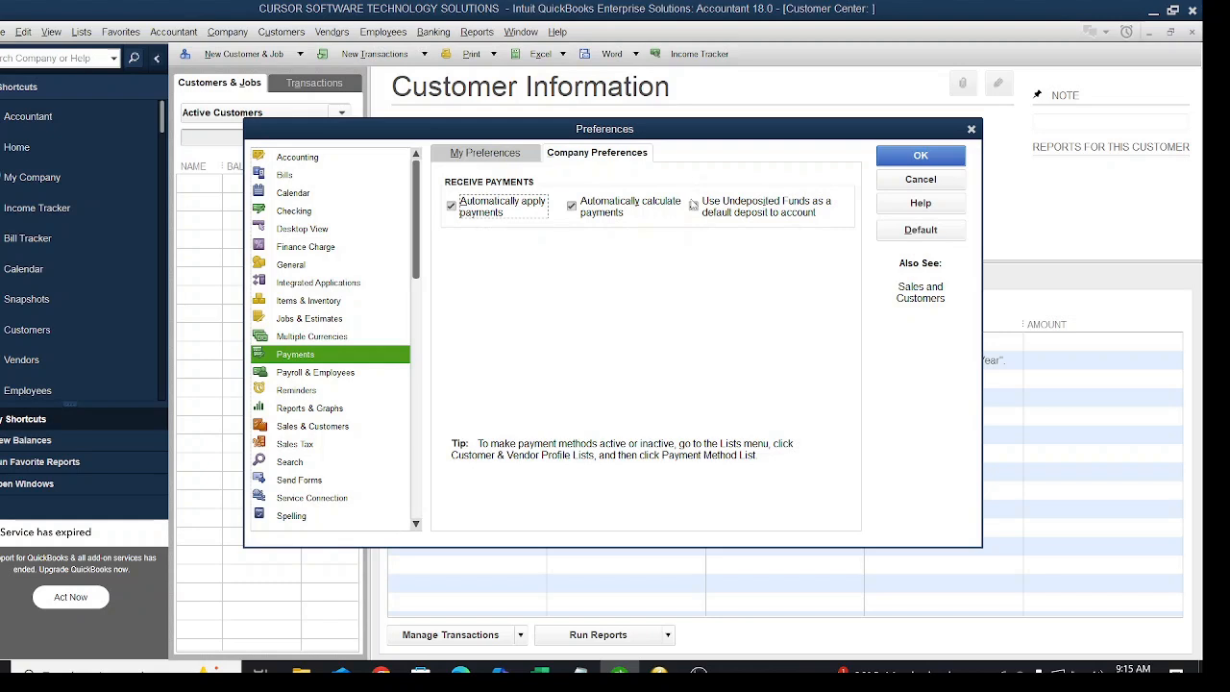
pyautogui.click(693, 207)
pyautogui.click(908, 161)
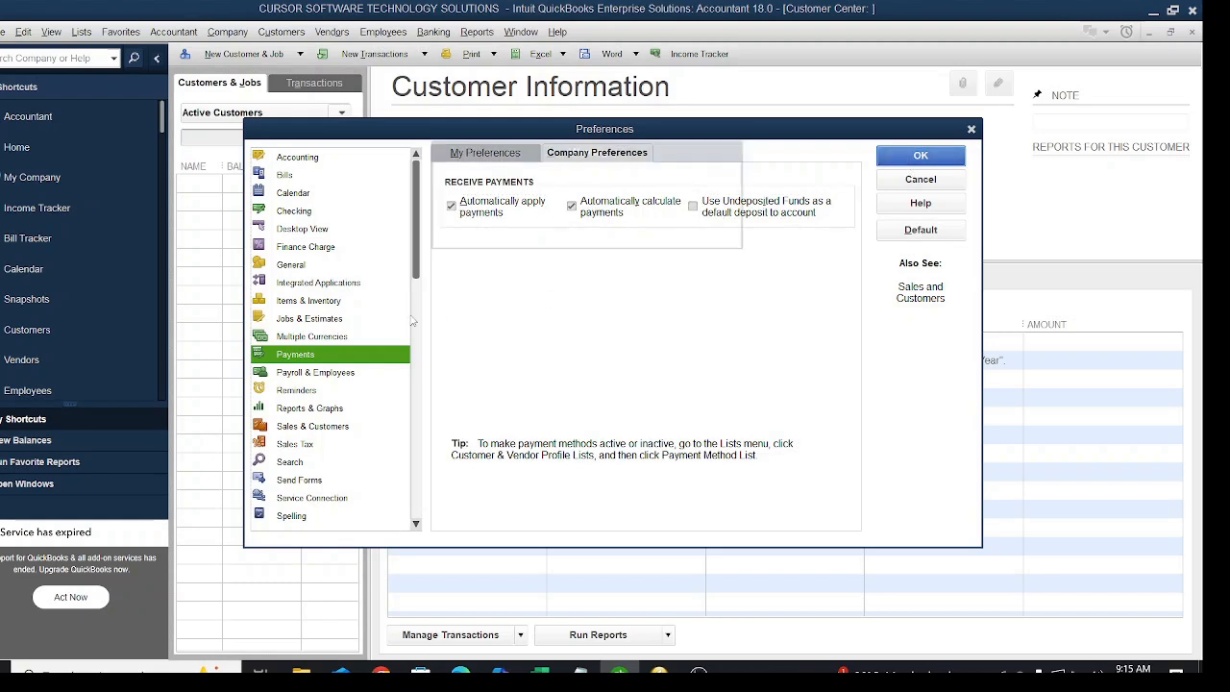
pyautogui.click(585, 219)
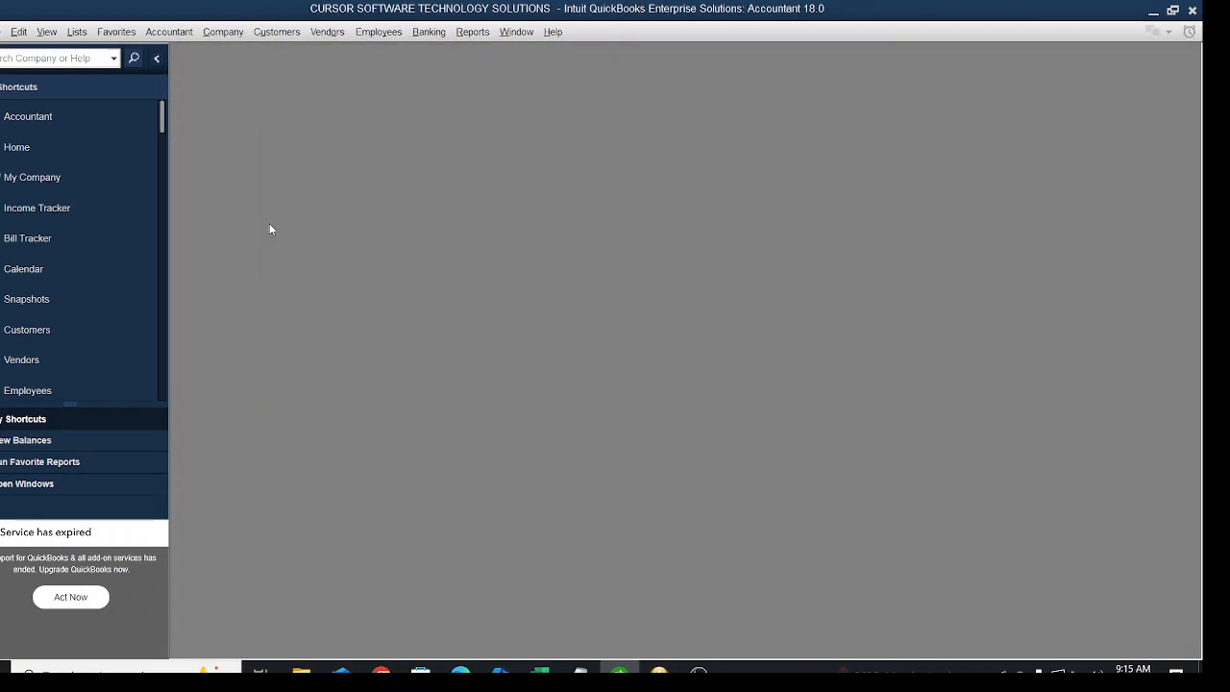
# Open the home page, check the Deposit To account choices in the Receive Payments form, and close the form
pyautogui.click(43, 149)
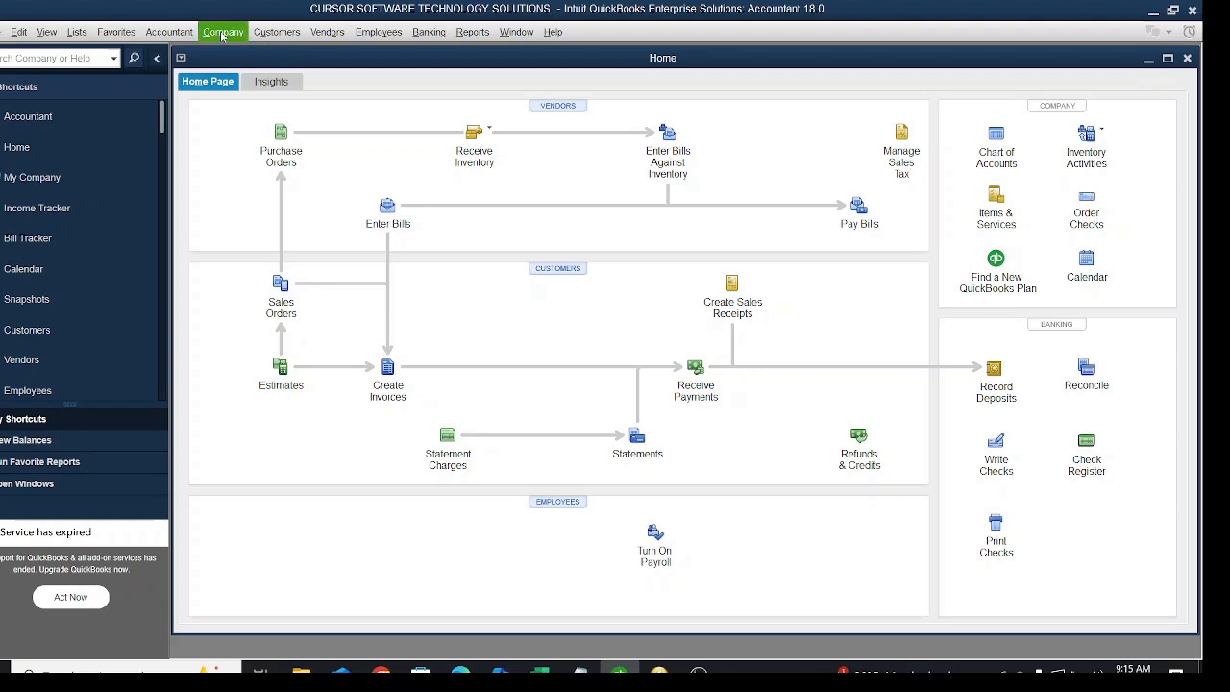
pyautogui.click(277, 32)
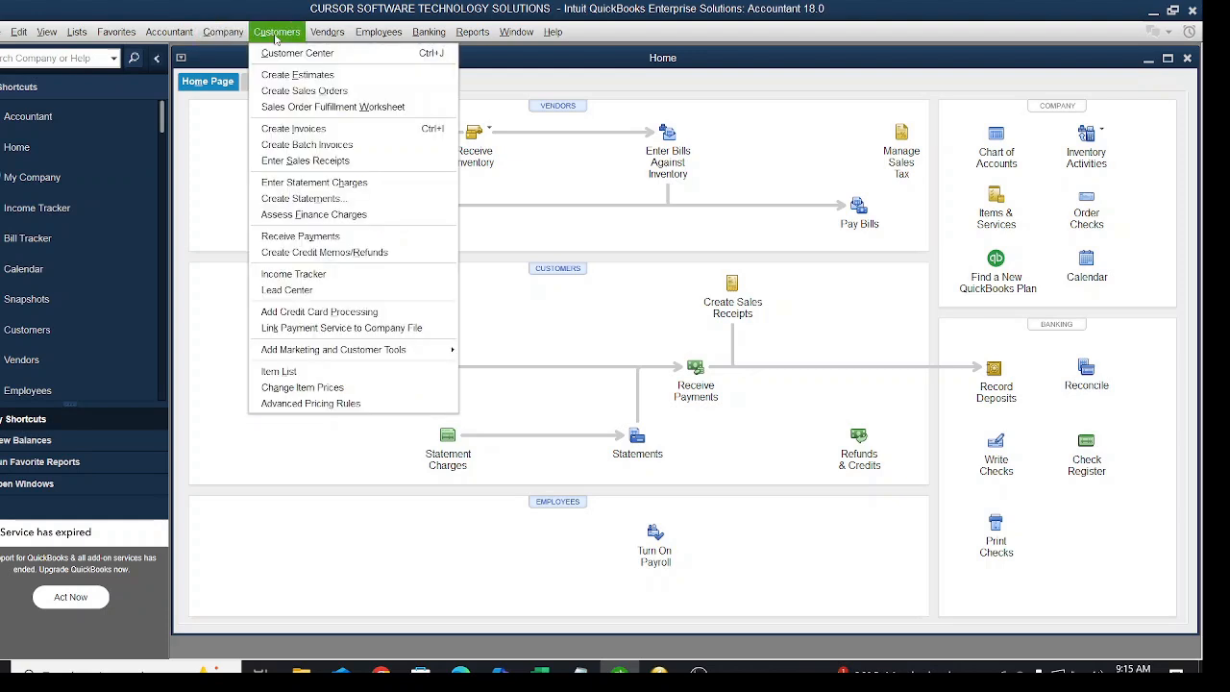
pyautogui.click(360, 237)
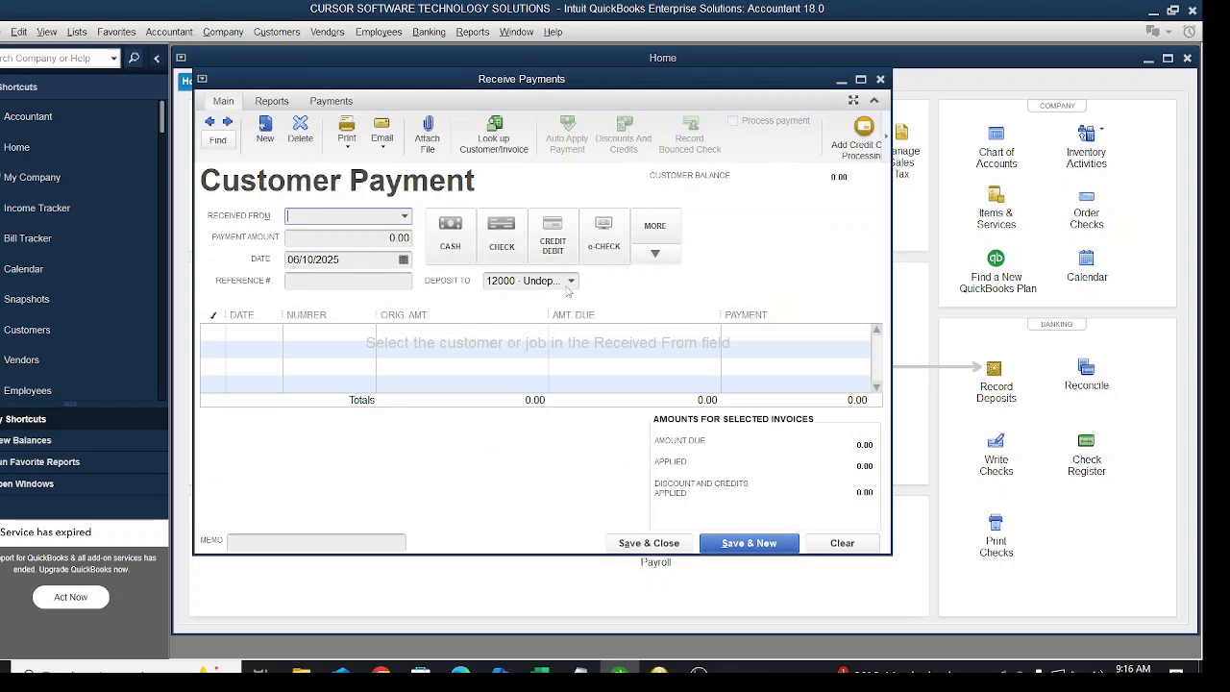
pyautogui.click(575, 284)
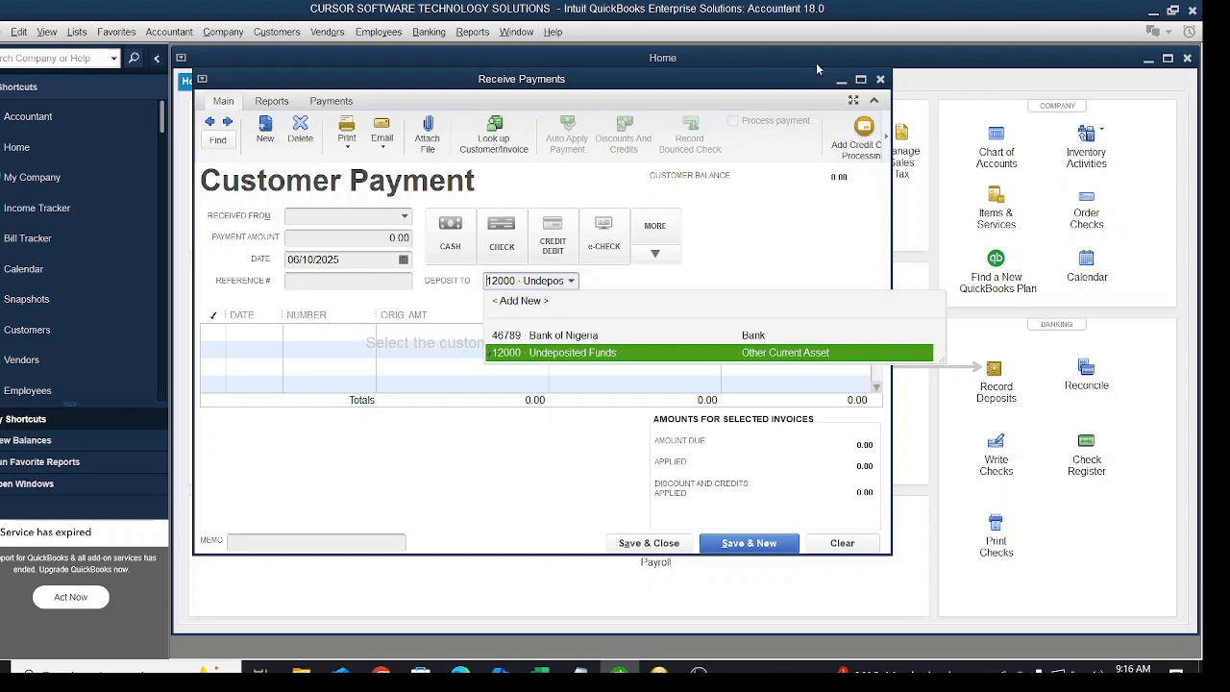
pyautogui.click(880, 80)
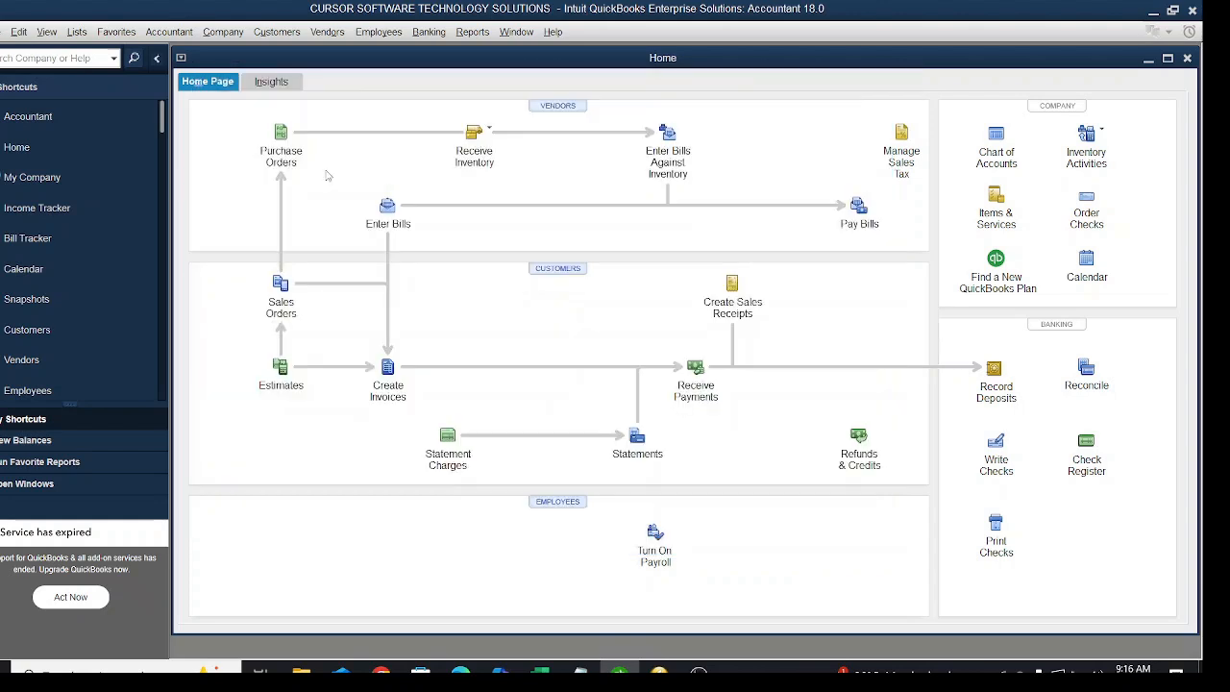
# In the company-level Items & Inventory preferences, set the low-inventory warning to when the quantity to sell exceeds Quantity Available
pyautogui.click(19, 32)
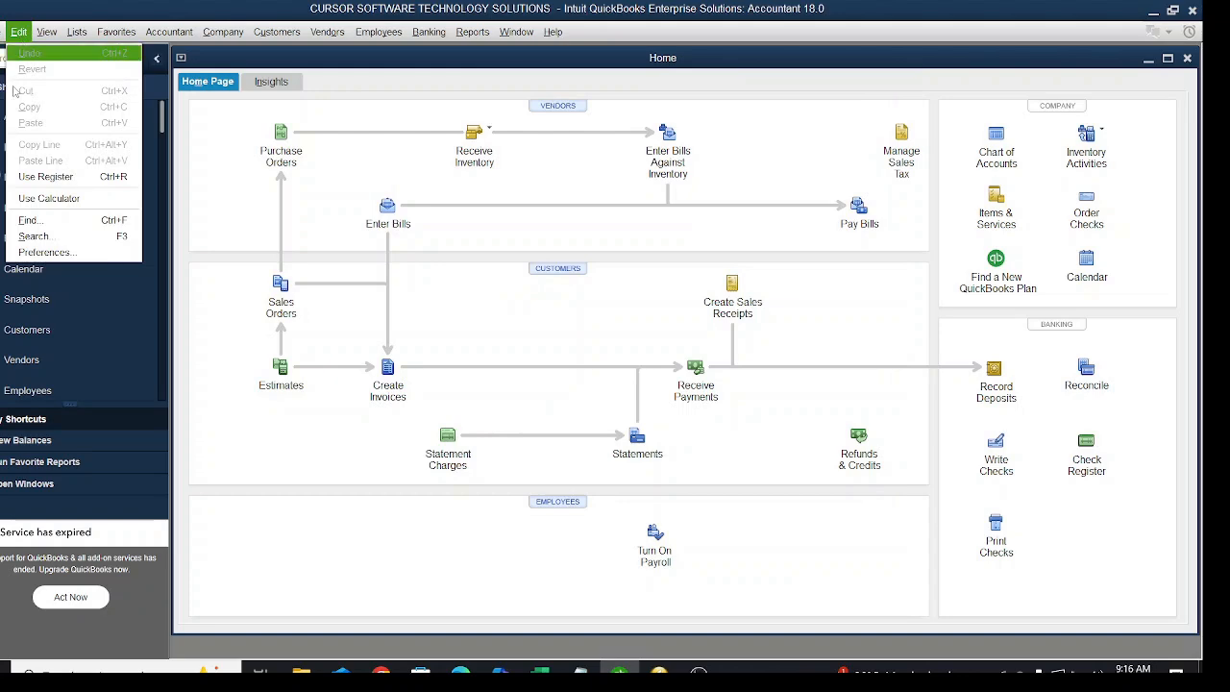
pyautogui.click(43, 252)
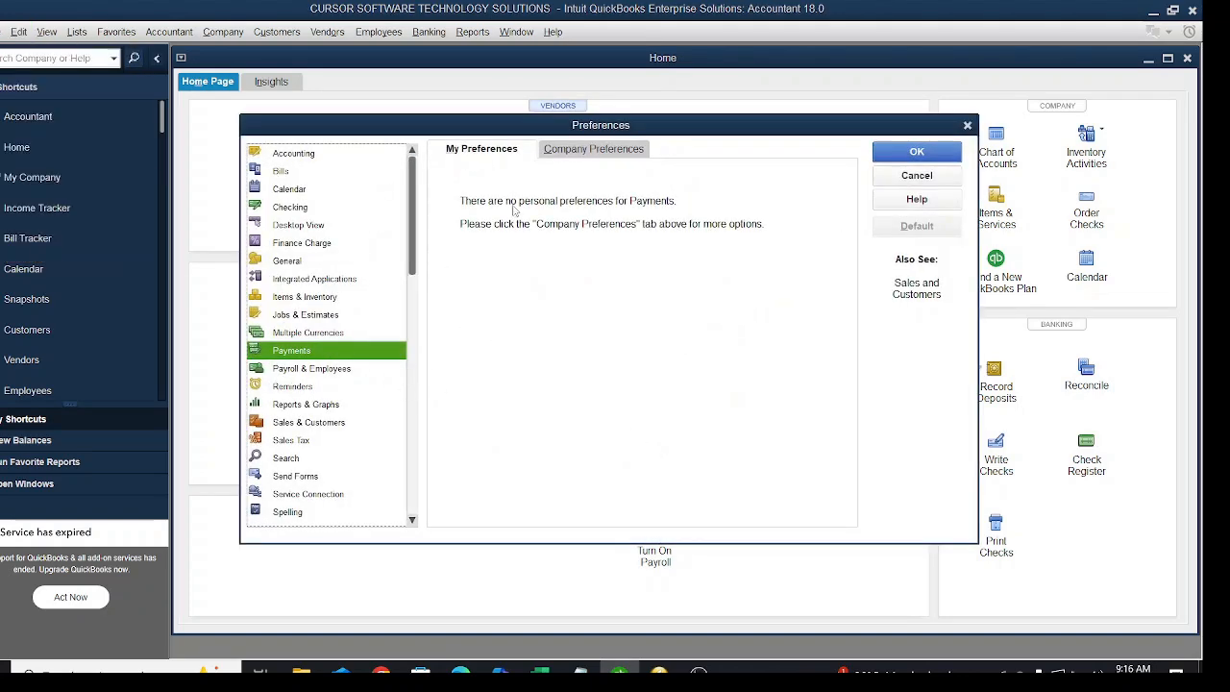
pyautogui.click(605, 148)
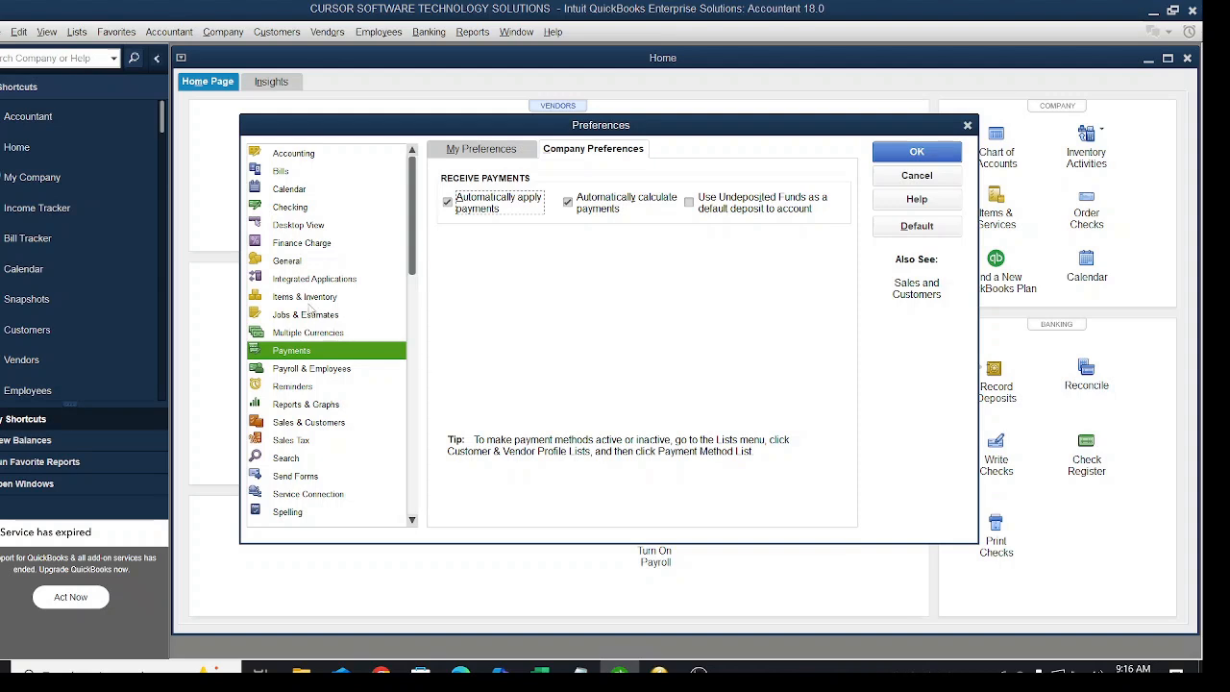
pyautogui.click(313, 297)
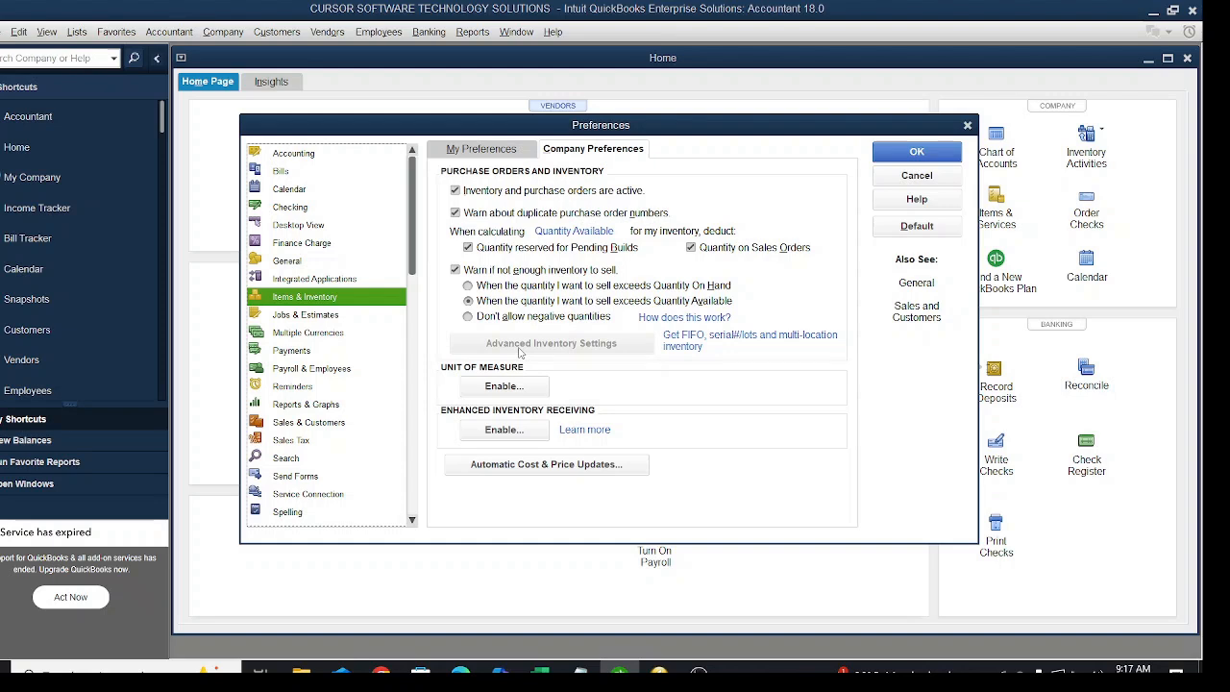
pyautogui.click(481, 317)
pyautogui.click(468, 301)
pyautogui.click(531, 464)
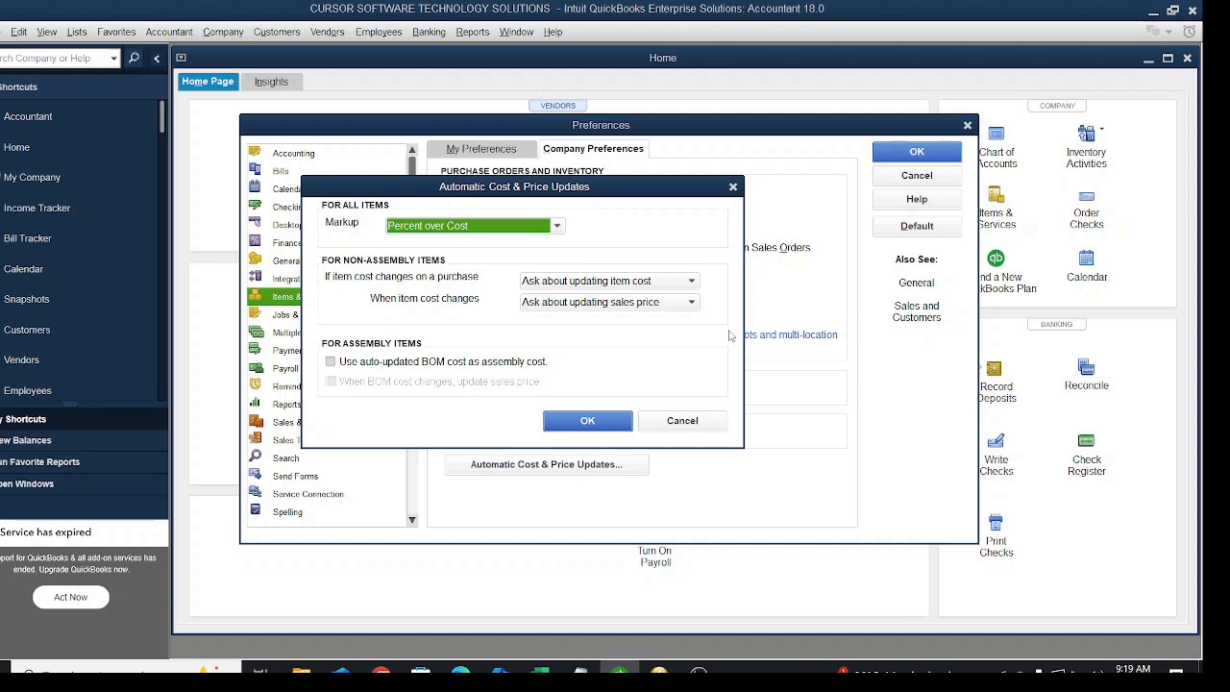
pyautogui.click(624, 285)
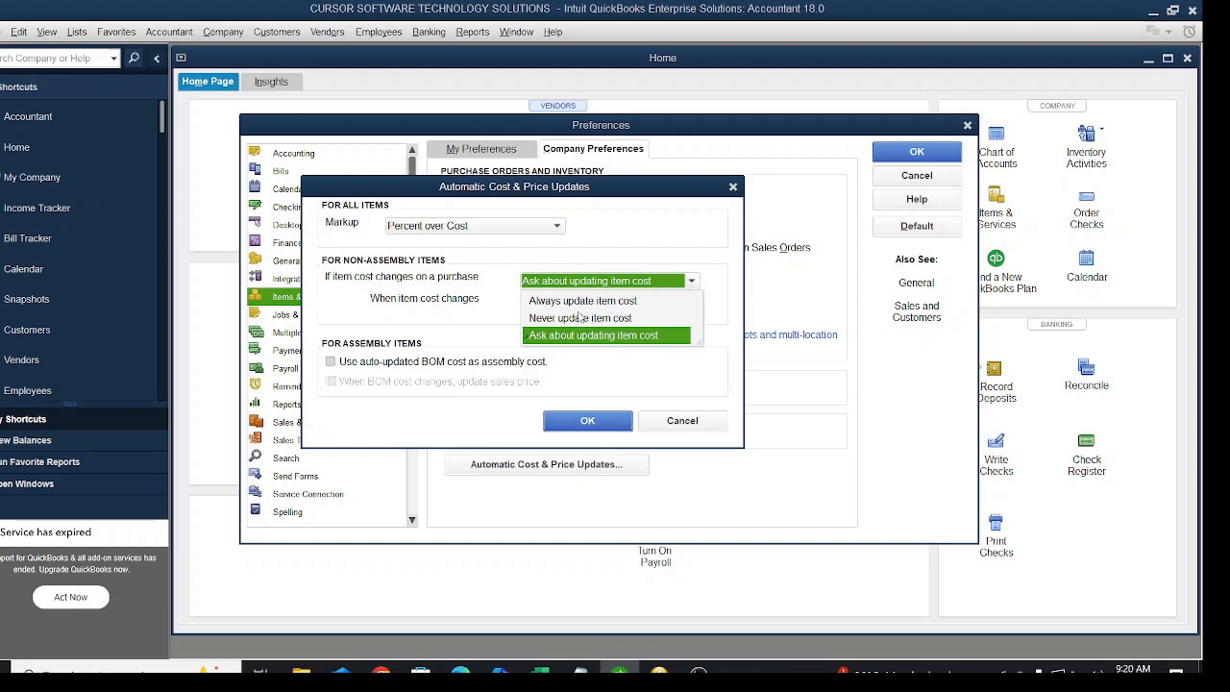
pyautogui.click(583, 302)
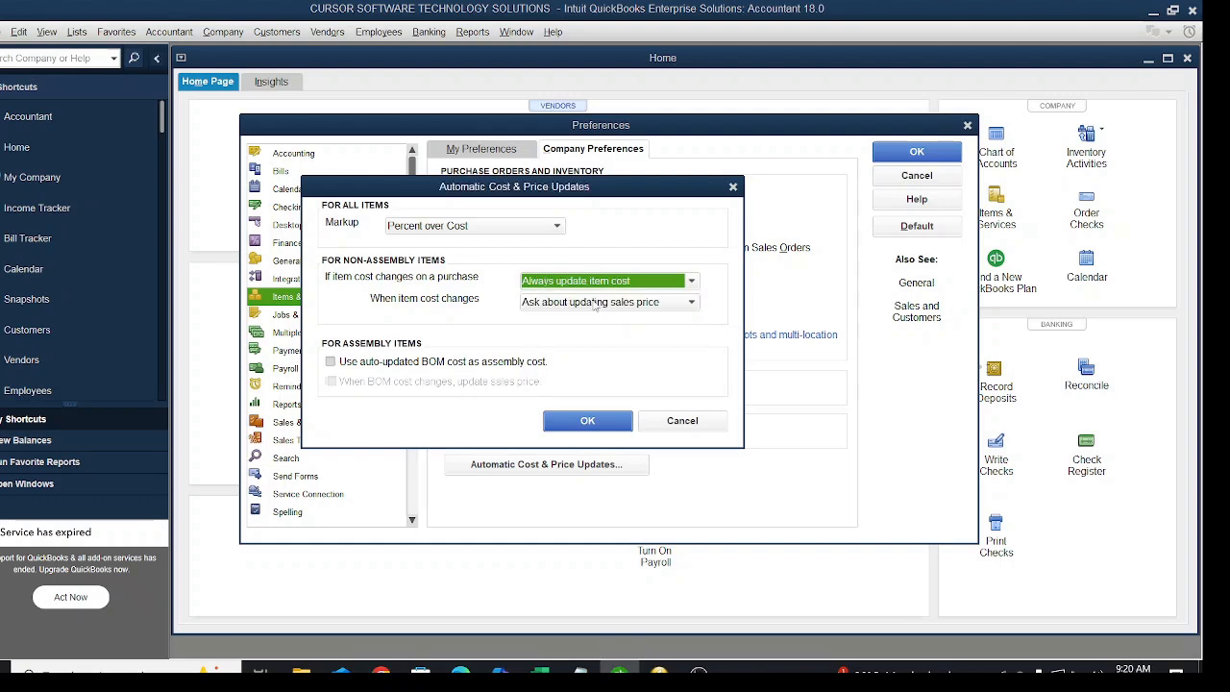
pyautogui.click(595, 302)
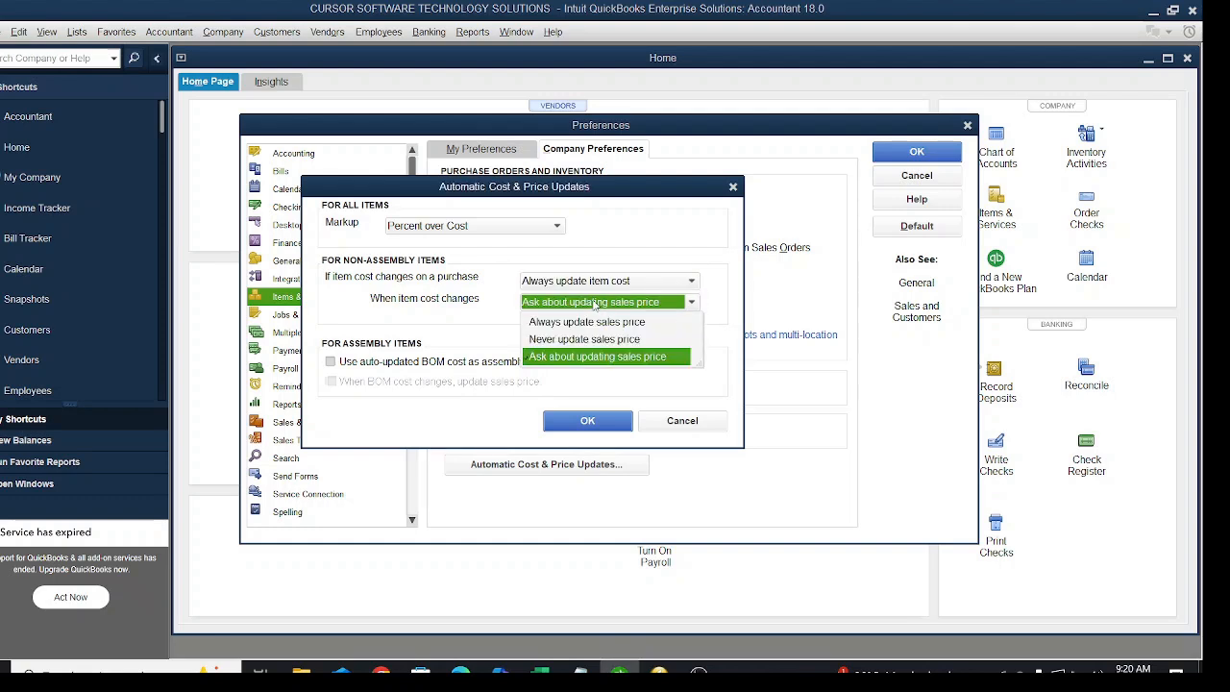
pyautogui.click(595, 303)
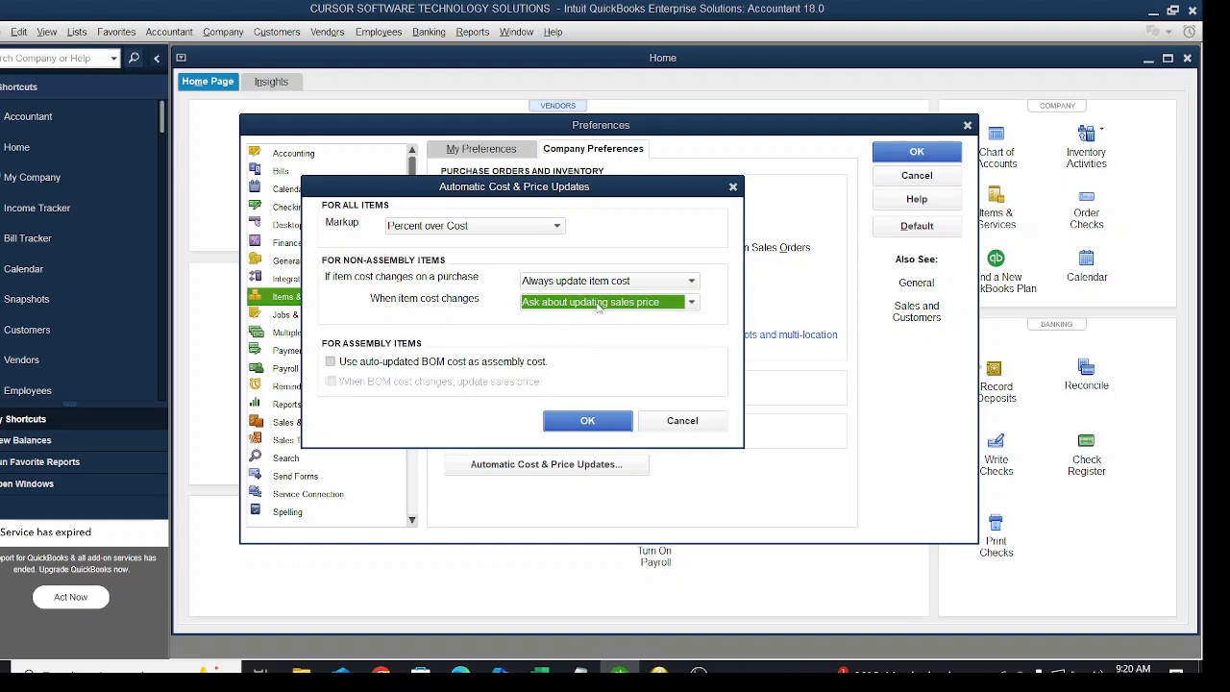
pyautogui.click(682, 420)
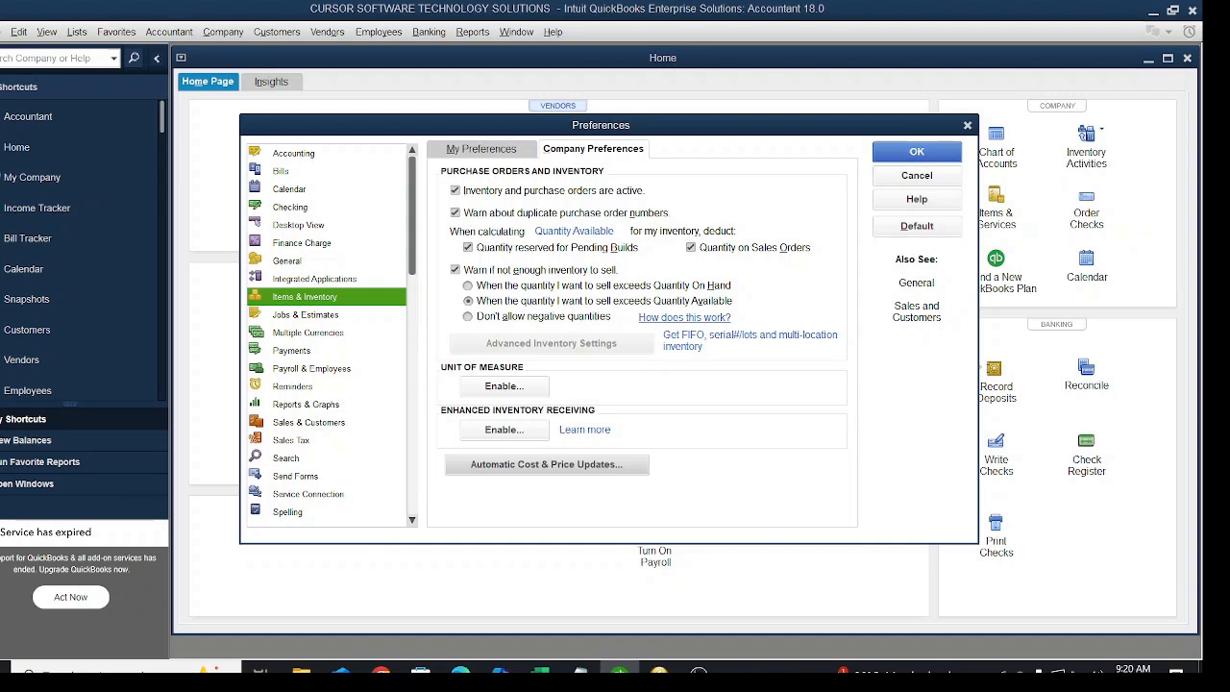
# Review the company-level Accounting and Payments preferences and return to the Items & Inventory preferences
pyautogui.click(300, 156)
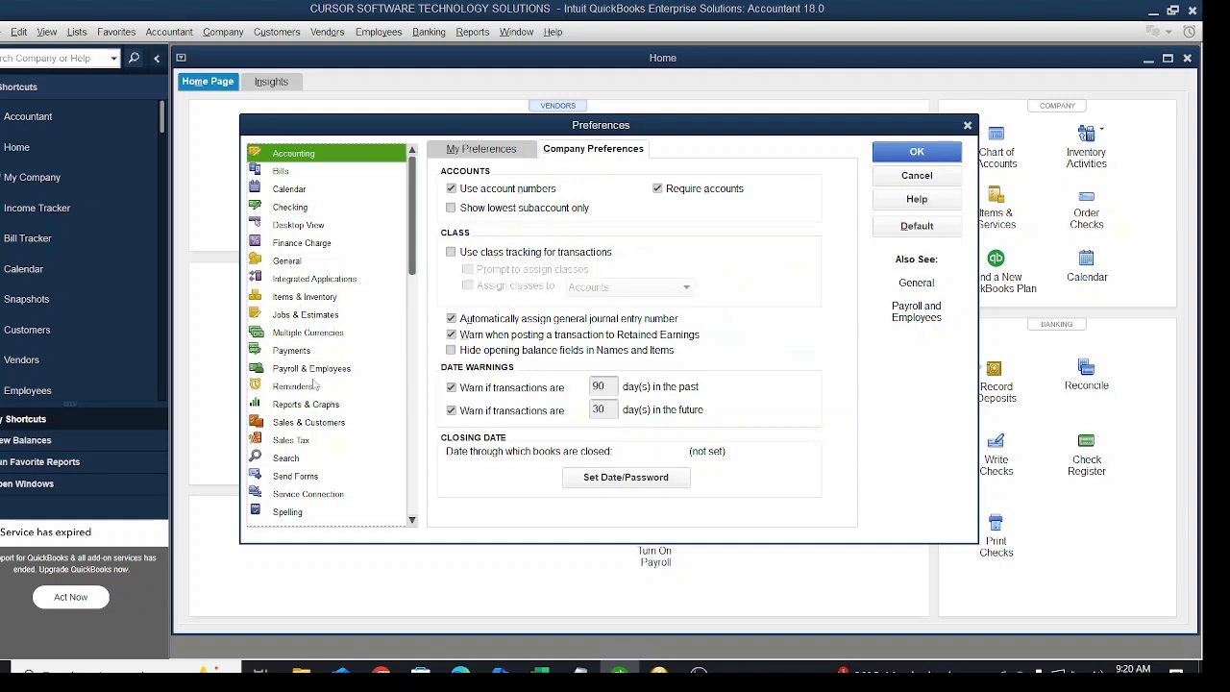
pyautogui.click(292, 352)
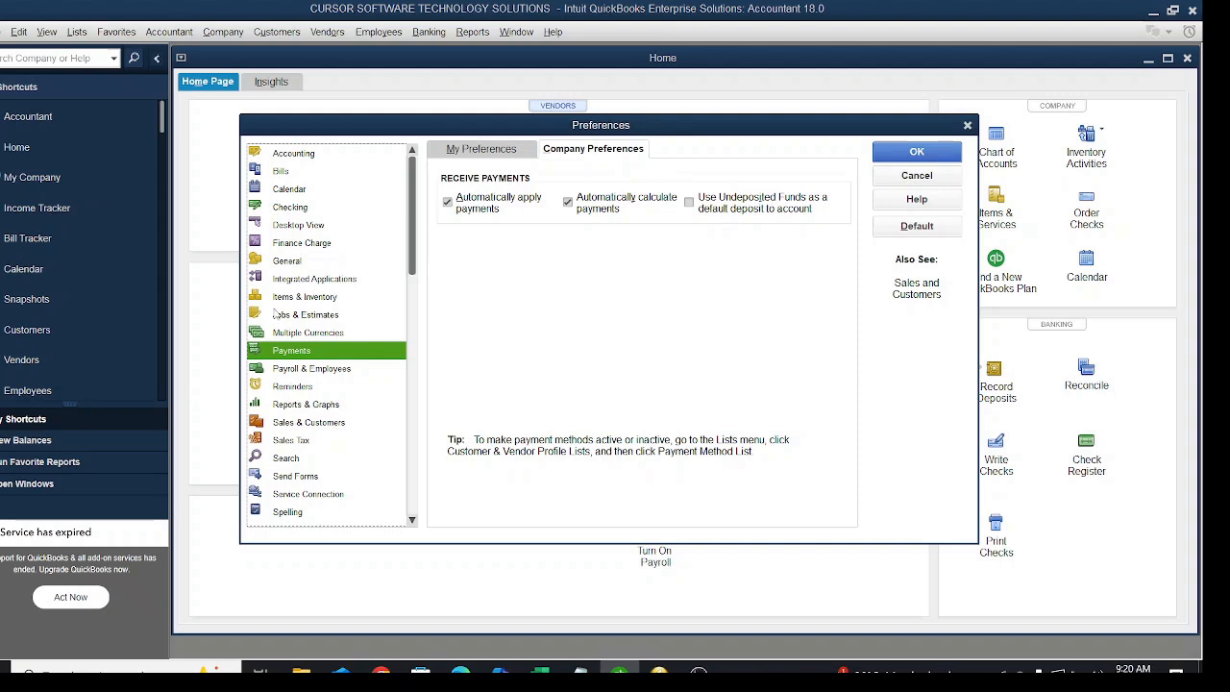
pyautogui.click(323, 300)
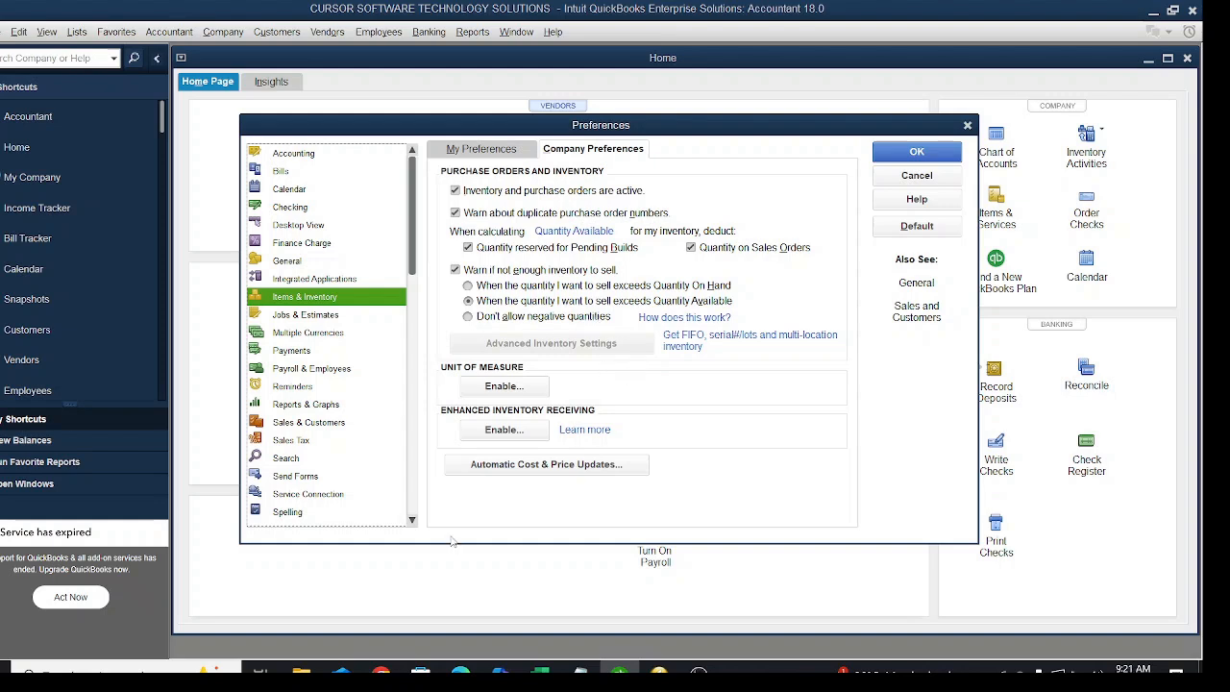
# Accept Automatic Cost & Price Updates with asking about updating item cost and sales price, and save the preferences
pyautogui.click(523, 466)
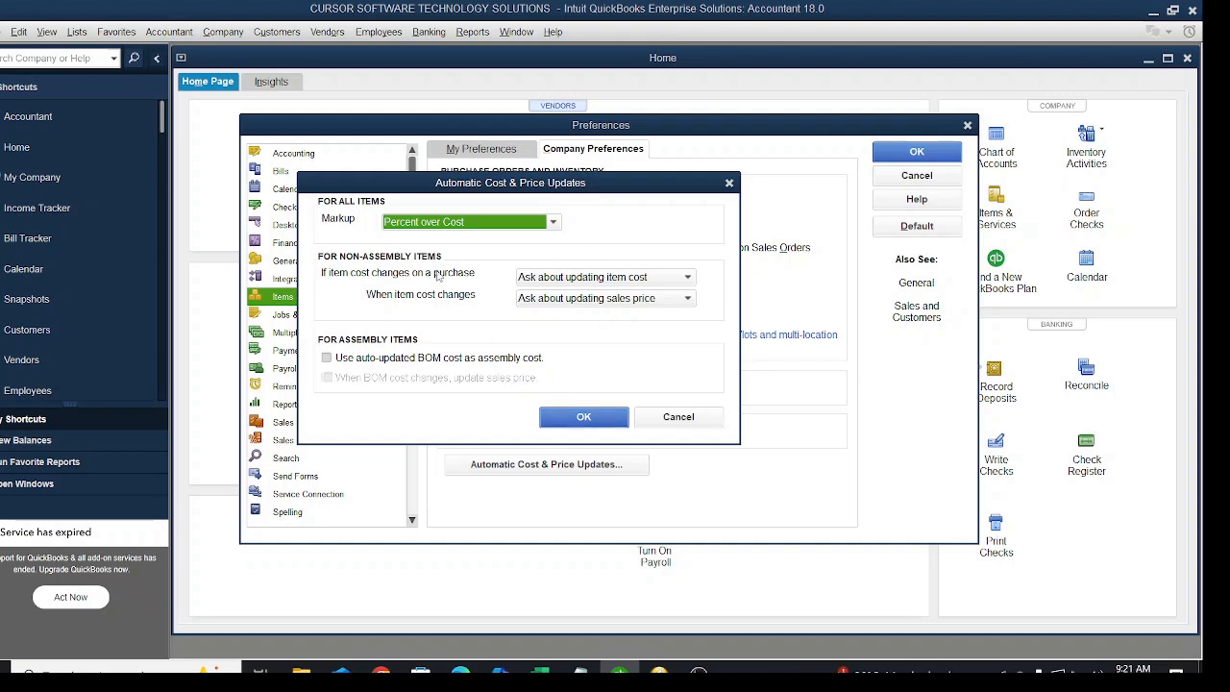
pyautogui.click(651, 279)
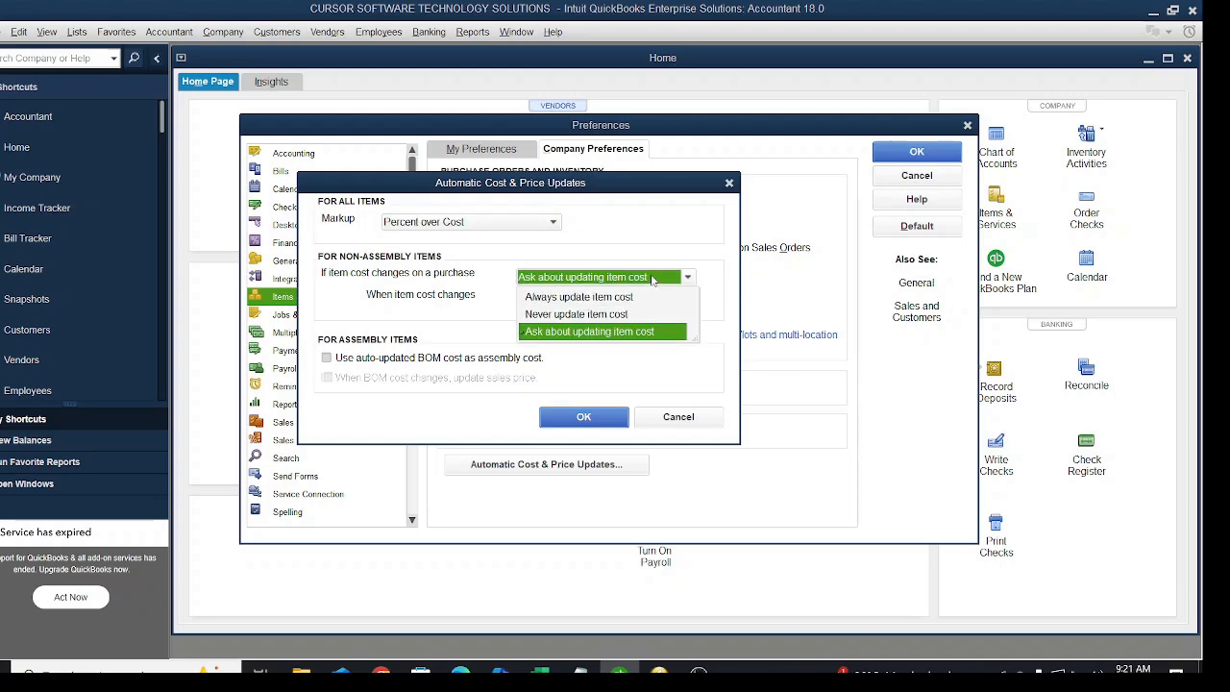
pyautogui.click(654, 299)
pyautogui.click(656, 300)
pyautogui.click(656, 300)
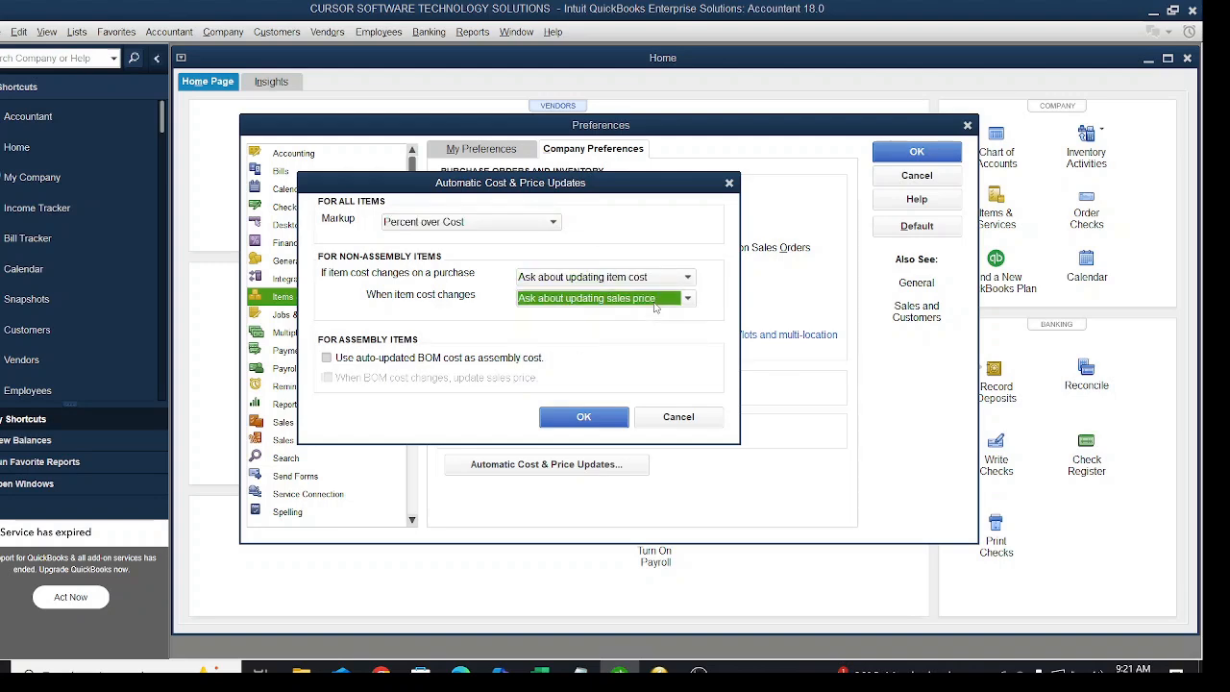
pyautogui.click(577, 417)
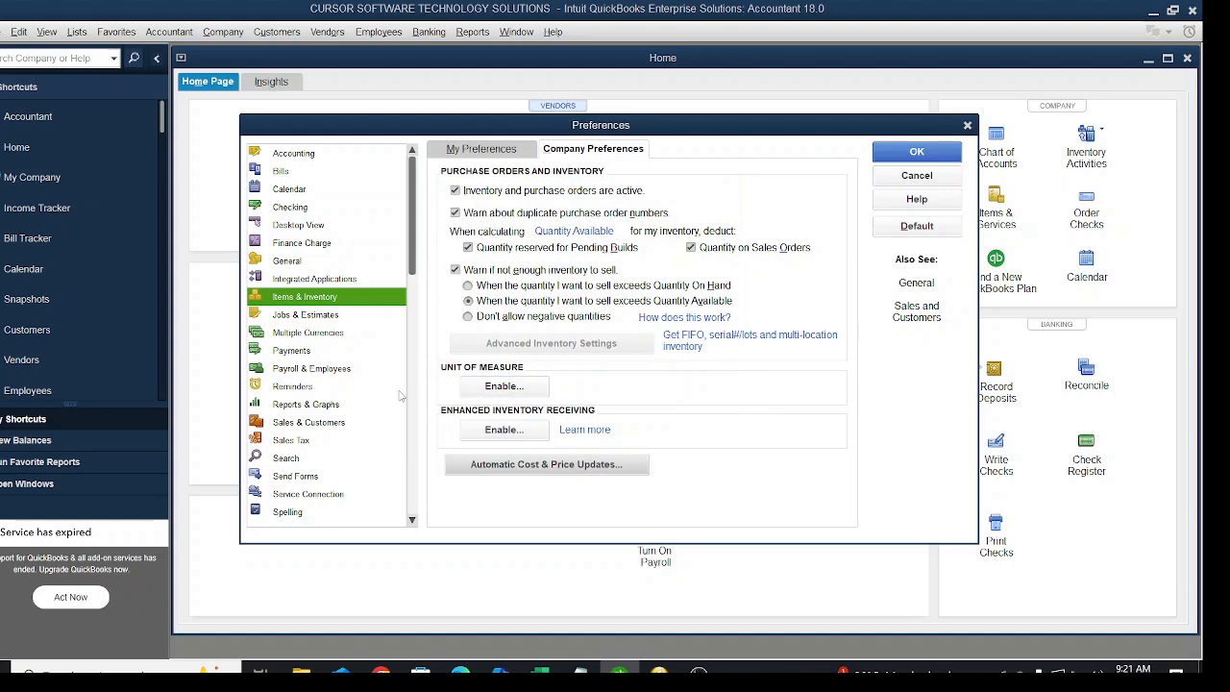
pyautogui.click(901, 154)
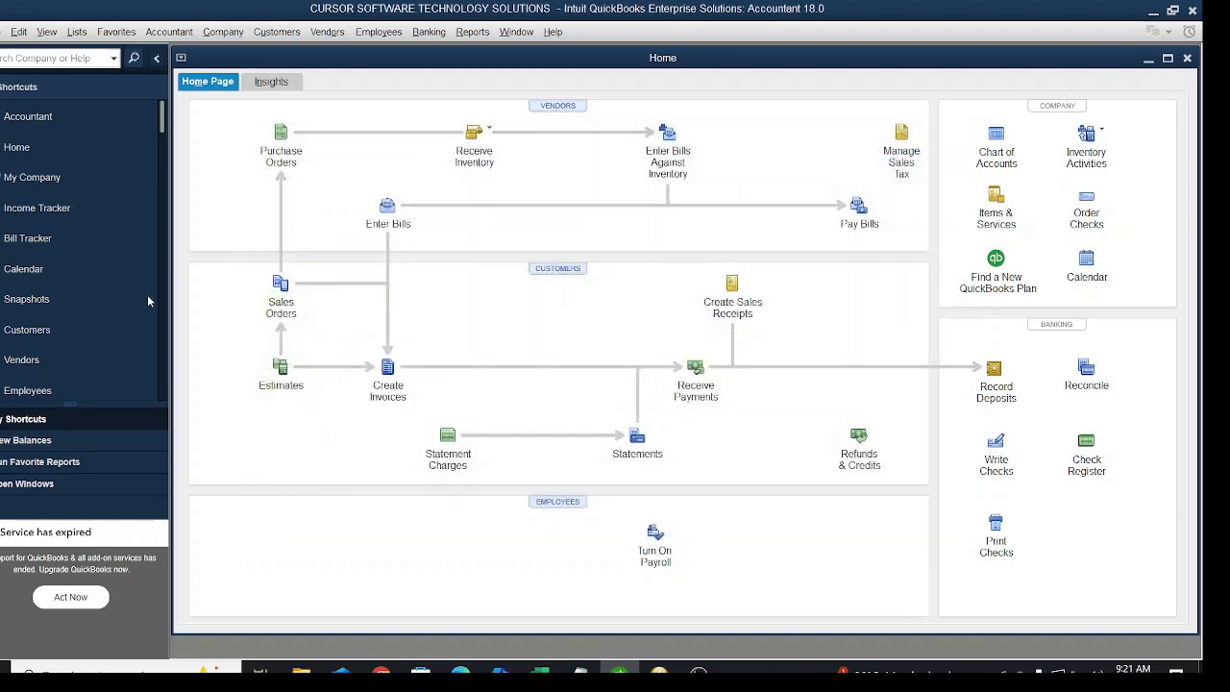